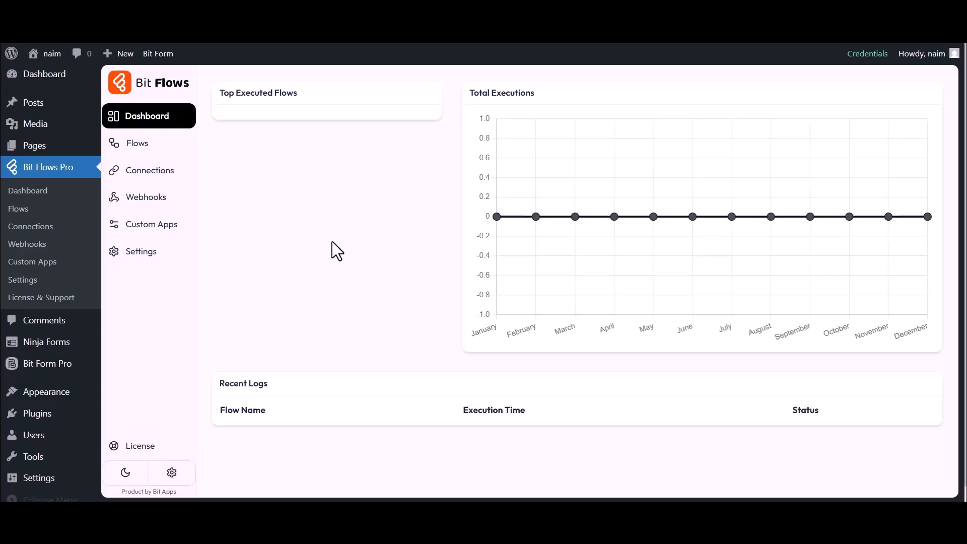
- Create a blank flow titled 'Ninja Forms to Google Sheet' from the Flows list
{"action": "left_click", "coordinate": [136, 145]}
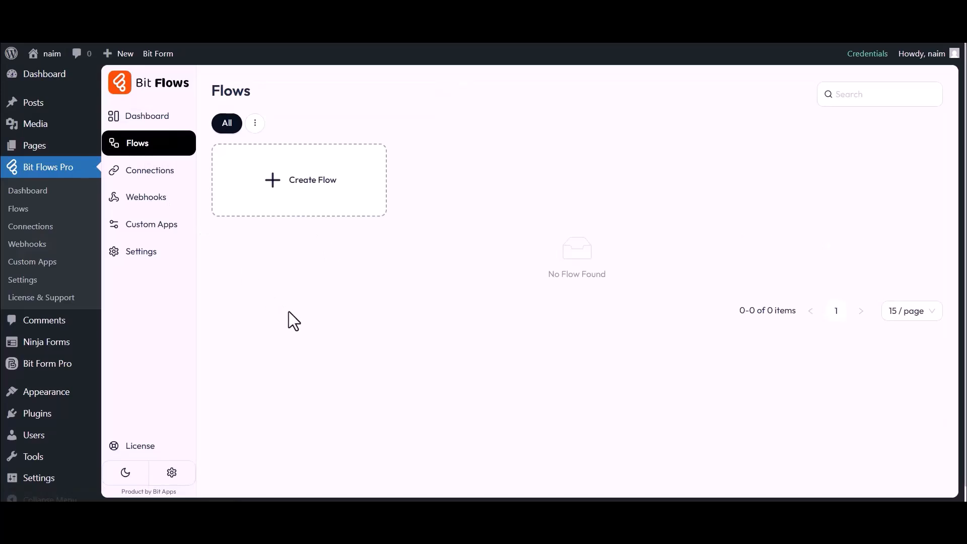
{"action": "left_click", "coordinate": [309, 192]}
{"action": "left_click_drag", "start_coordinate": [339, 163], "coordinate": [392, 162]}
{"action": "type", "text": "Nin"}
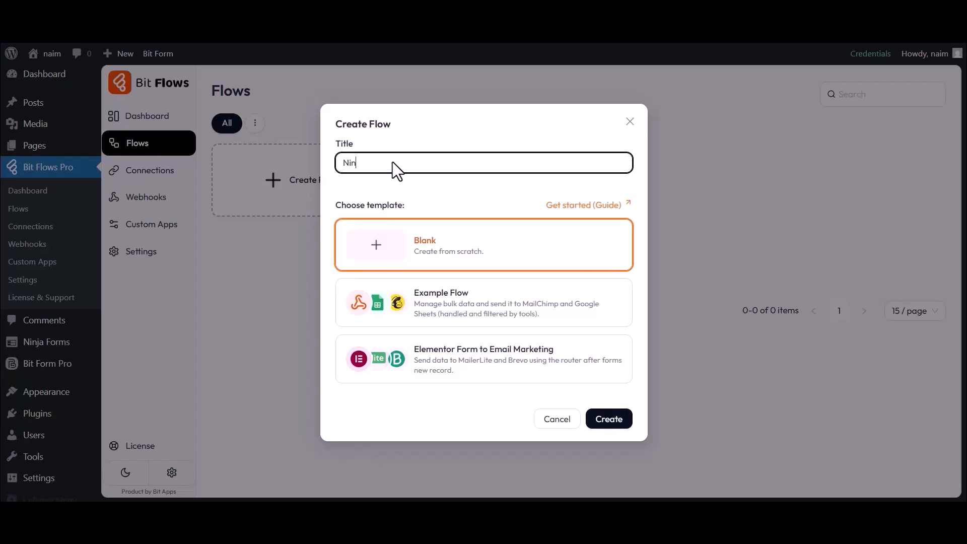
{"action": "type", "text": "ja Forms to Google Sheet"}
{"action": "left_click", "coordinate": [609, 419]}
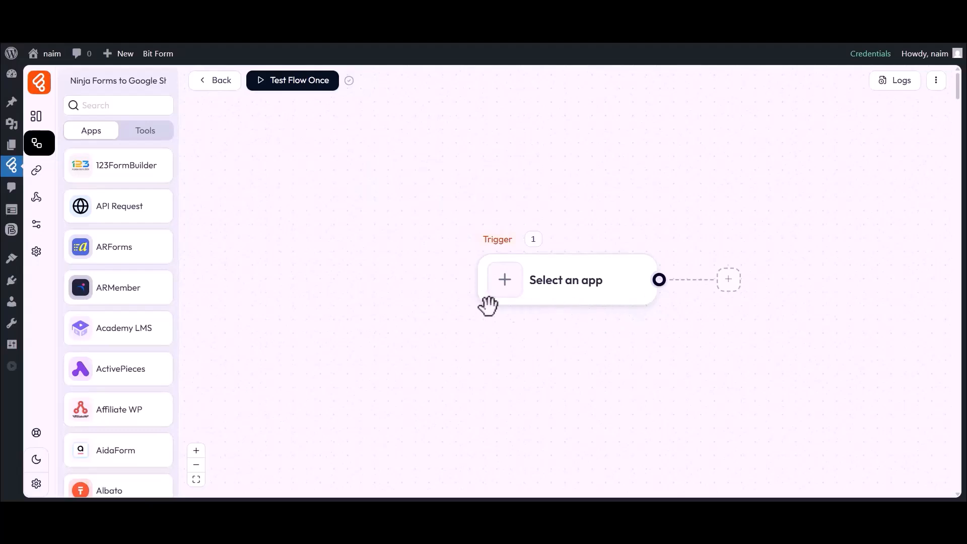
{"action": "left_click_drag", "start_coordinate": [566, 332], "coordinate": [463, 330]}
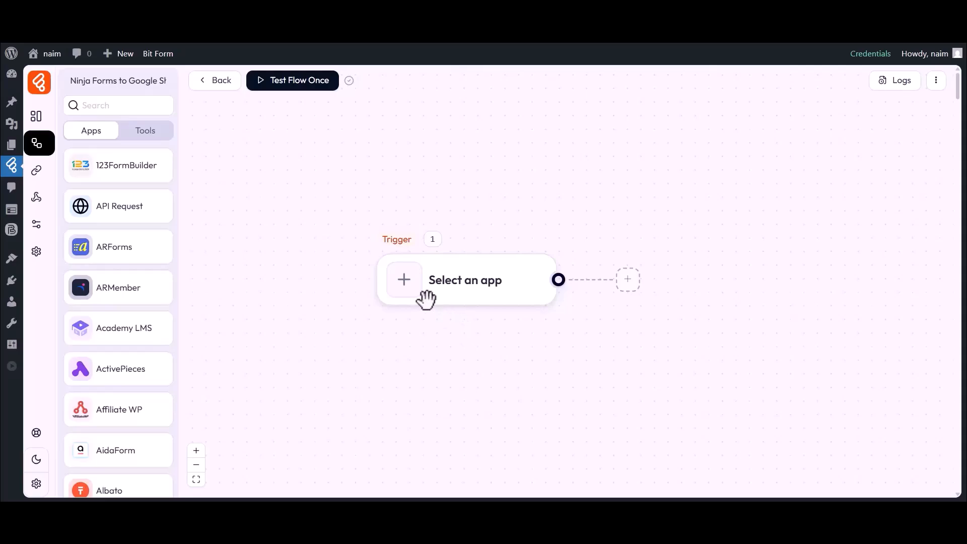
- Set the trigger to Ninja Forms Form Submission on Simple Contact Form and start listening
{"action": "left_click", "coordinate": [404, 281]}
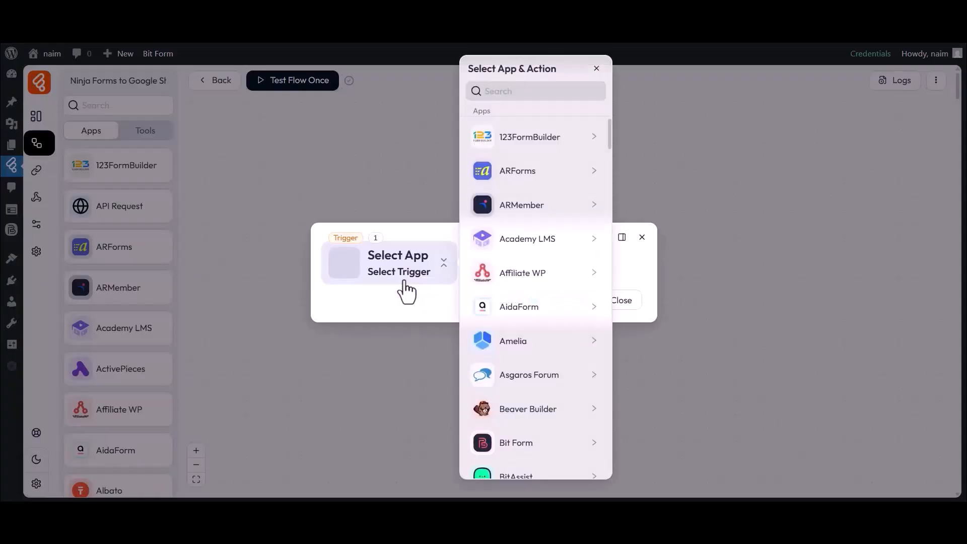
{"action": "left_click", "coordinate": [529, 92]}
{"action": "type", "text": "Ninja Forms"}
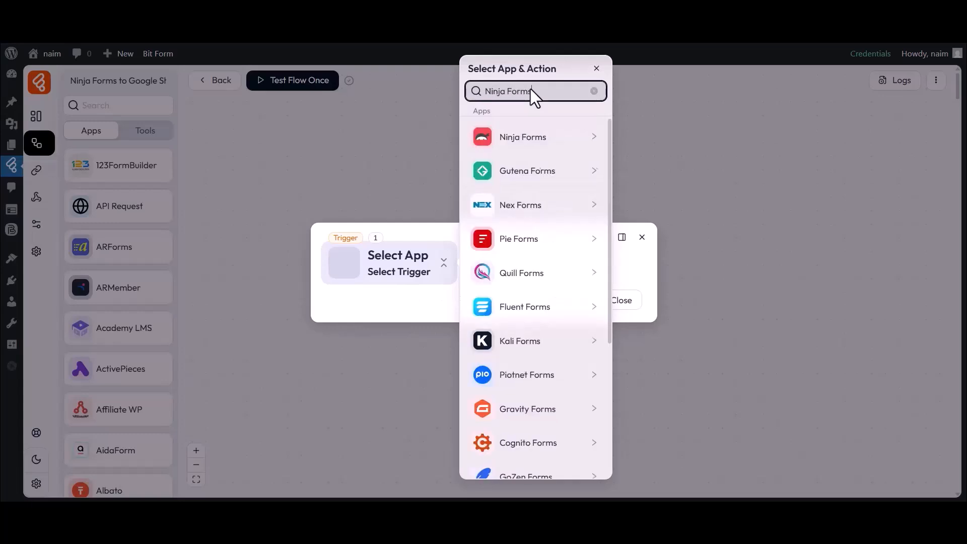
{"action": "left_click", "coordinate": [514, 144]}
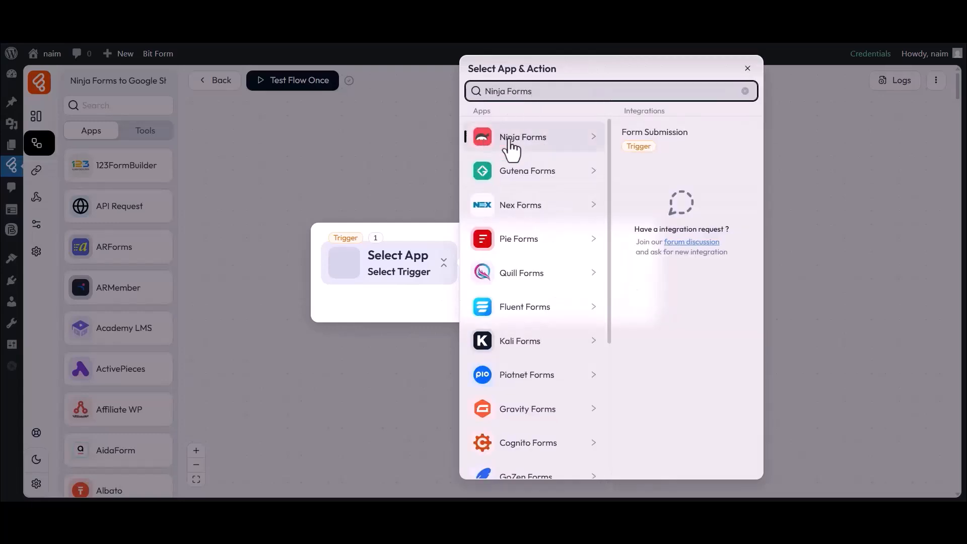
{"action": "left_click", "coordinate": [652, 138]}
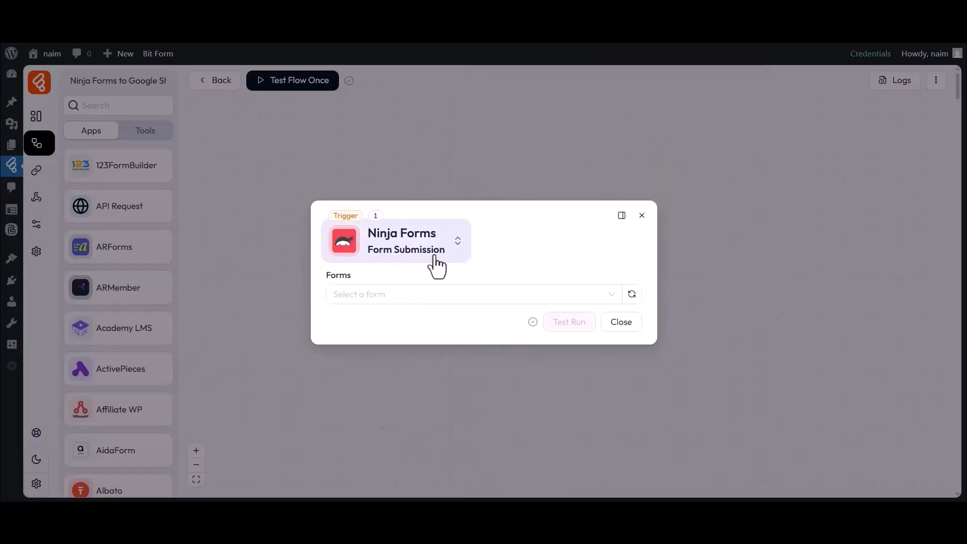
{"action": "left_click", "coordinate": [351, 300]}
{"action": "left_click", "coordinate": [357, 341]}
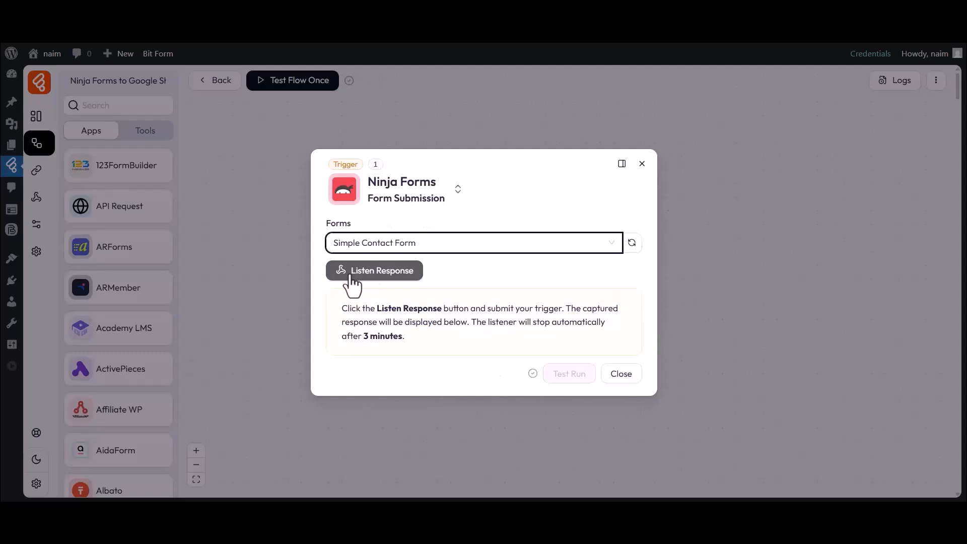
{"action": "left_click", "coordinate": [353, 274]}
- Submit a test entry on the site's contact form with first name, last name, e-mail and phone
{"action": "left_click", "coordinate": [477, 10]}
{"action": "left_click", "coordinate": [364, 245]}
{"action": "type", "text": "Bit"}
{"action": "left_click", "coordinate": [518, 244]}
{"action": "type", "text": "Apps"}
{"action": "left_click", "coordinate": [376, 294]}
{"action": "left_click", "coordinate": [338, 349]}
{"action": "type", "text": "333444555"}
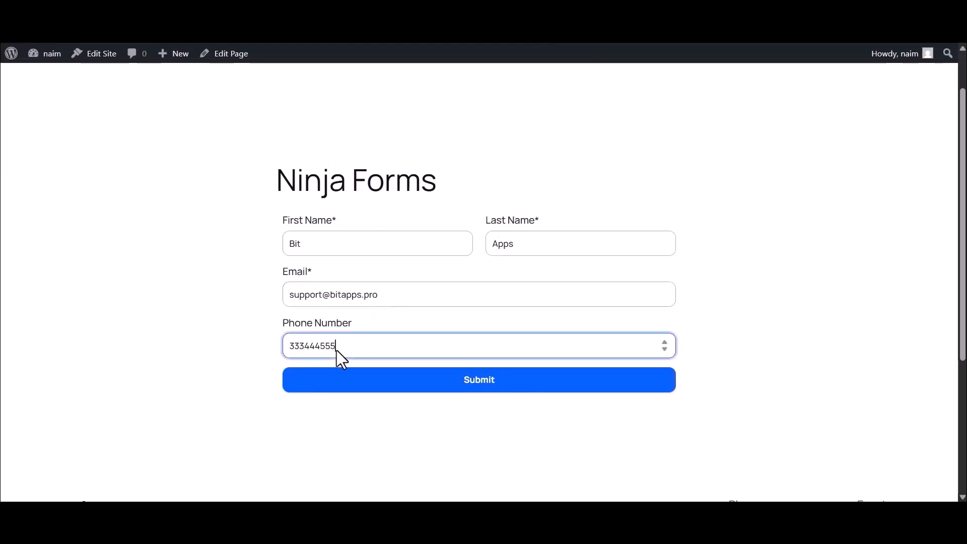
{"action": "left_click", "coordinate": [478, 385]}
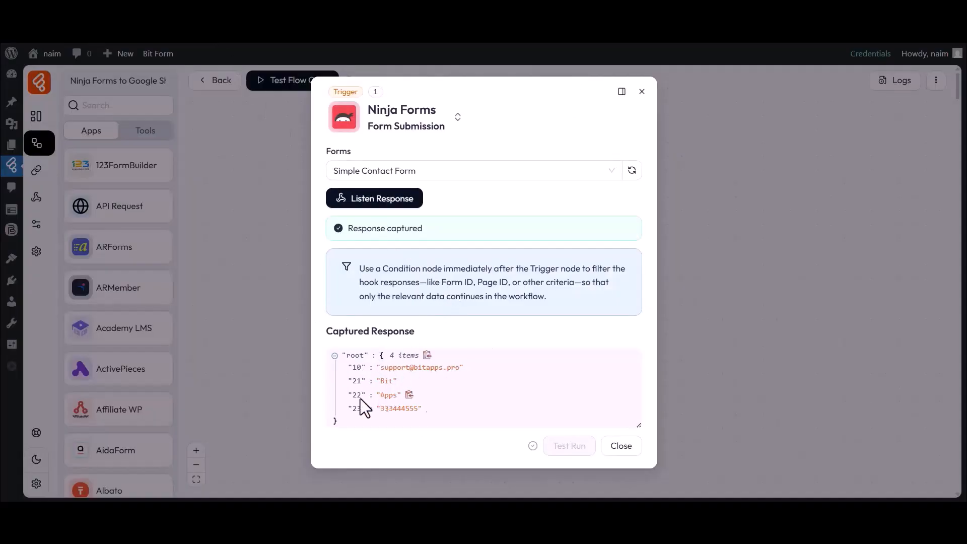
- Review the captured test response in the trigger dialog, then close it
{"action": "left_click_drag", "start_coordinate": [380, 368], "coordinate": [440, 367]}
{"action": "left_click", "coordinate": [443, 373]}
{"action": "left_click", "coordinate": [615, 446]}
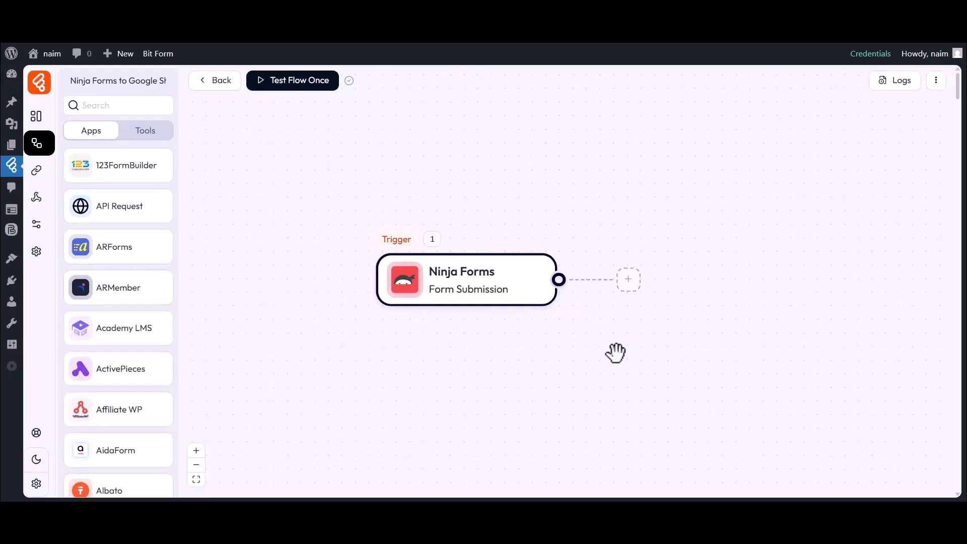
- Add a Google Sheet Add Row action as step 2 and open its Select Connection list
{"action": "left_click", "coordinate": [628, 279]}
{"action": "left_click", "coordinate": [671, 284]}
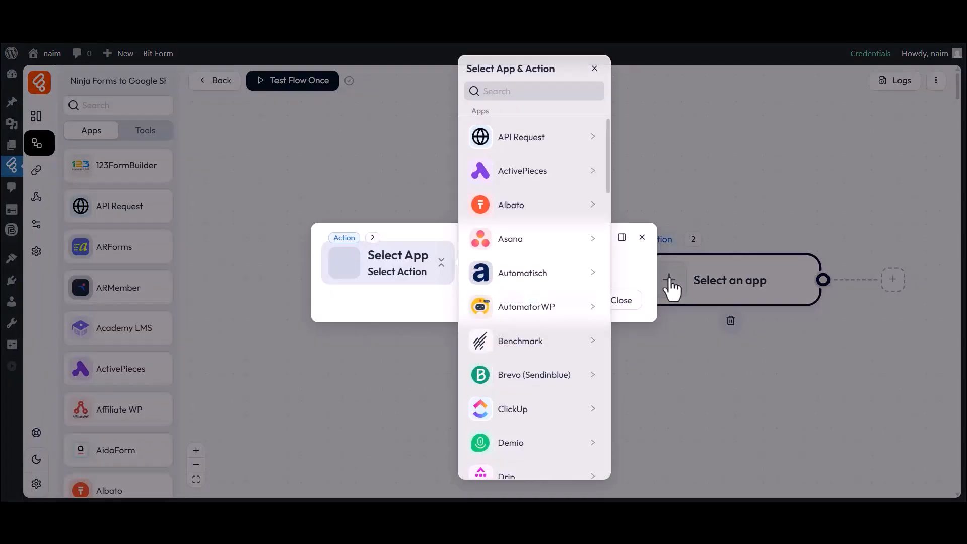
{"action": "left_click", "coordinate": [501, 92]}
{"action": "type", "text": "Goole Sheet"}
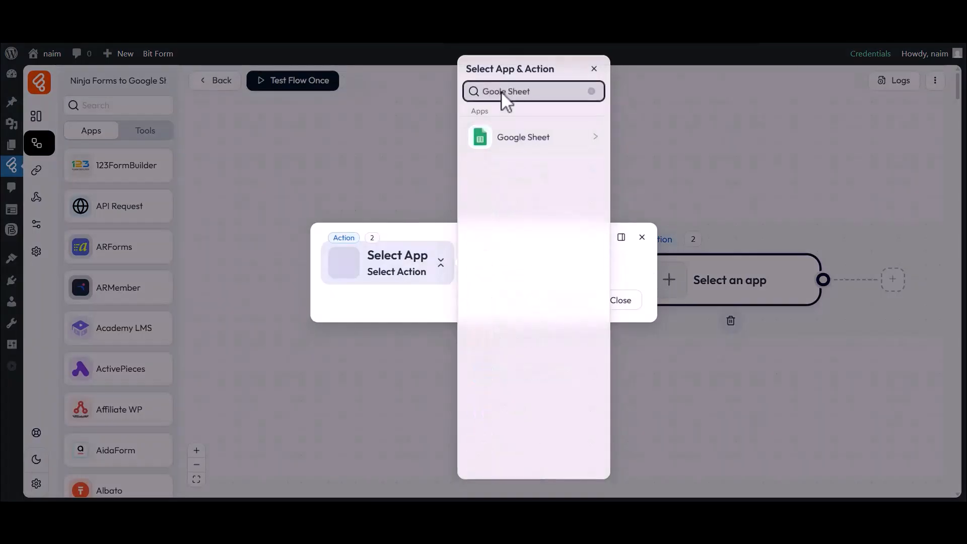
{"action": "left_click", "coordinate": [521, 141]}
{"action": "left_click", "coordinate": [636, 142]}
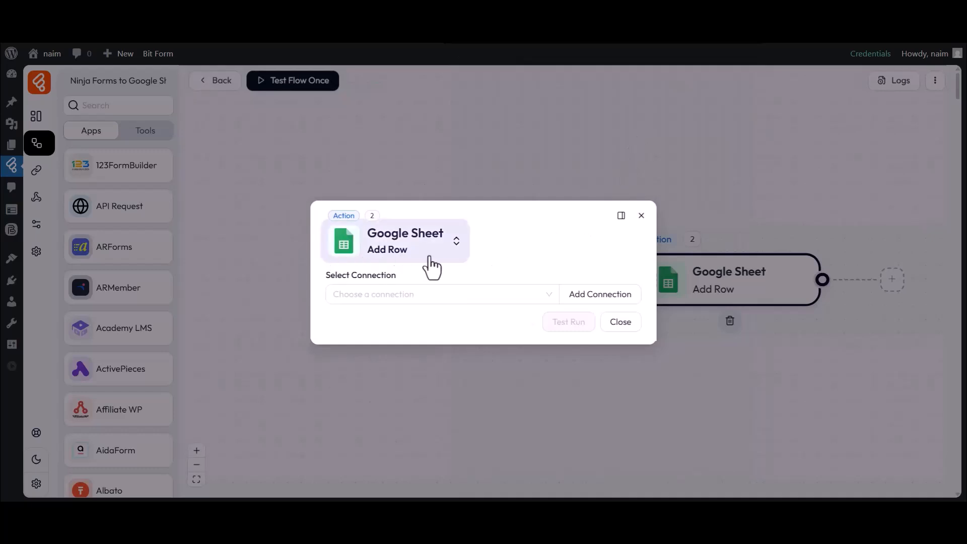
{"action": "left_click_drag", "start_coordinate": [325, 275], "coordinate": [392, 276]}
{"action": "left_click", "coordinate": [396, 295]}
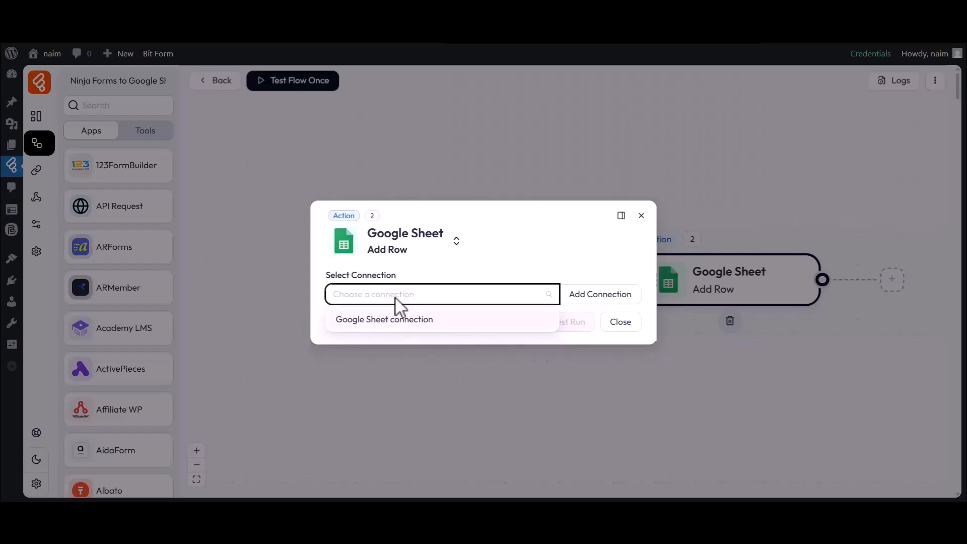
- Add a new connection named 'Google Sheet connection 1' and visit its Client Id and Client Secret fields
{"action": "left_click", "coordinate": [593, 297]}
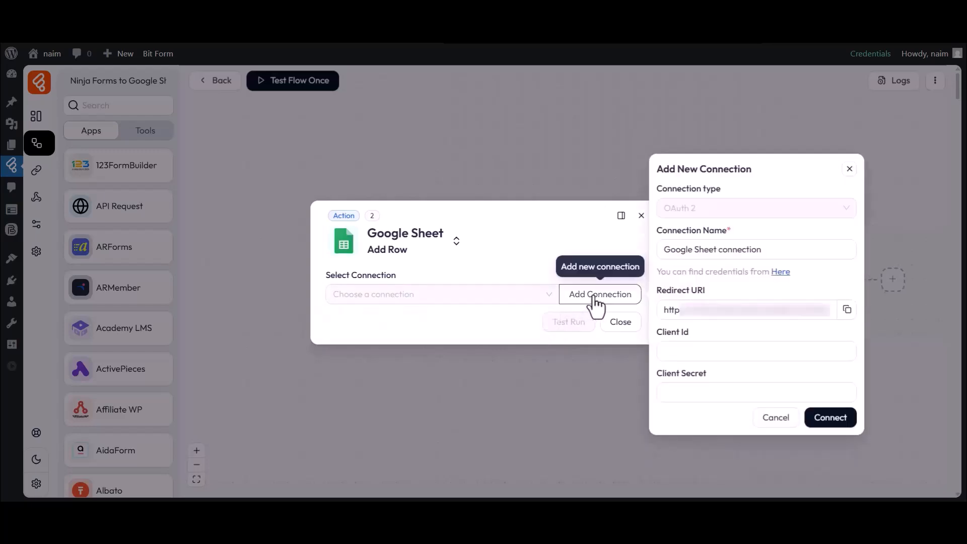
{"action": "left_click_drag", "start_coordinate": [657, 232], "coordinate": [731, 233]}
{"action": "left_click", "coordinate": [723, 234]}
{"action": "left_click_drag", "start_coordinate": [663, 249], "coordinate": [763, 250]}
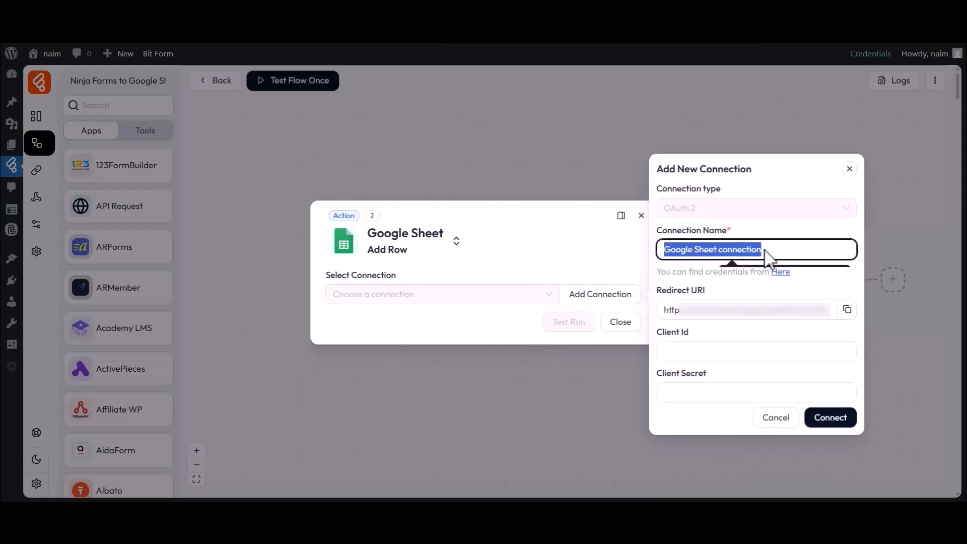
{"action": "left_click", "coordinate": [764, 250]}
{"action": "left_click", "coordinate": [658, 338]}
{"action": "left_click_drag", "start_coordinate": [656, 373], "coordinate": [710, 373]}
{"action": "left_click", "coordinate": [710, 373]}
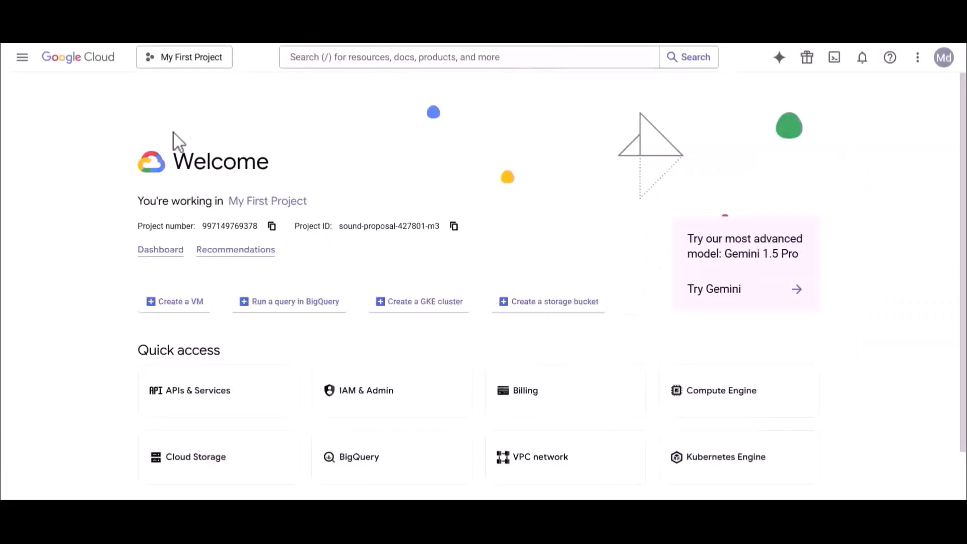
- Enable the Google Drive API from APIs & Services
{"action": "left_click", "coordinate": [20, 59]}
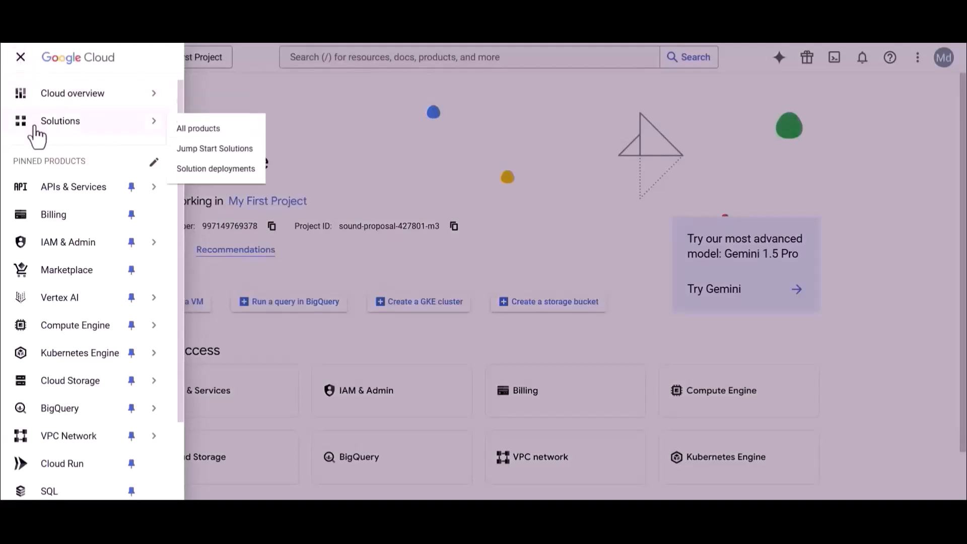
{"action": "left_click", "coordinate": [62, 194]}
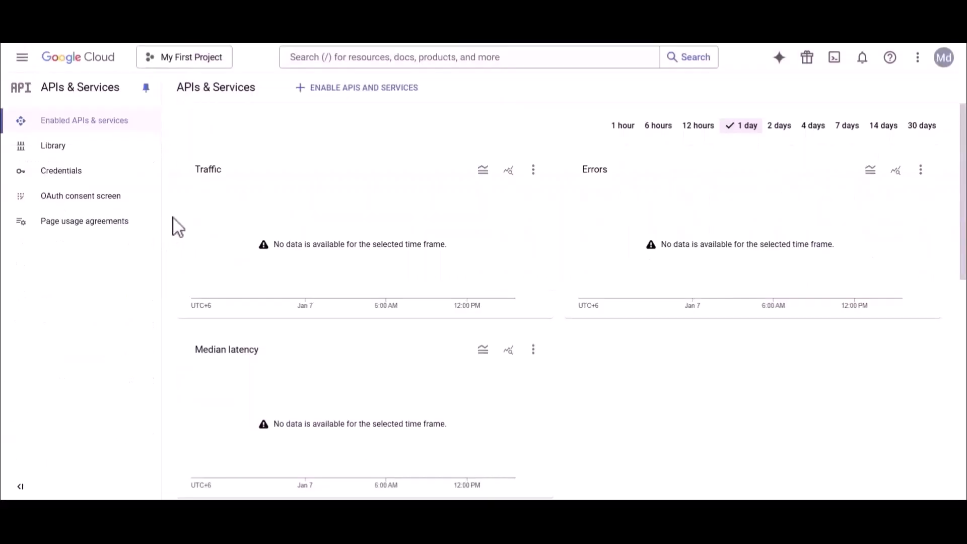
{"action": "left_click", "coordinate": [341, 59]}
{"action": "type", "text": "Google Drive API"}
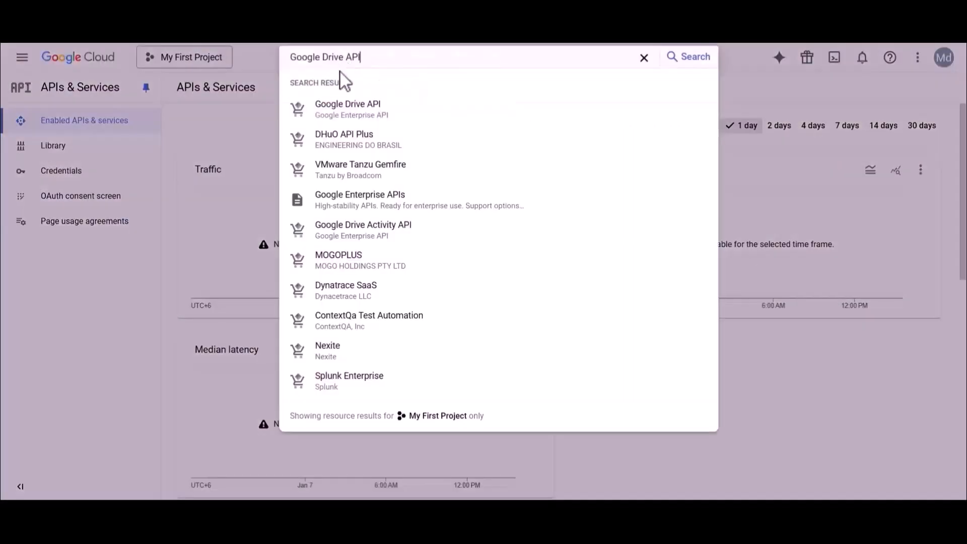
{"action": "left_click", "coordinate": [341, 102]}
{"action": "left_click_drag", "start_coordinate": [125, 132], "coordinate": [240, 132]}
{"action": "left_click", "coordinate": [239, 132]}
{"action": "left_click", "coordinate": [143, 217]}
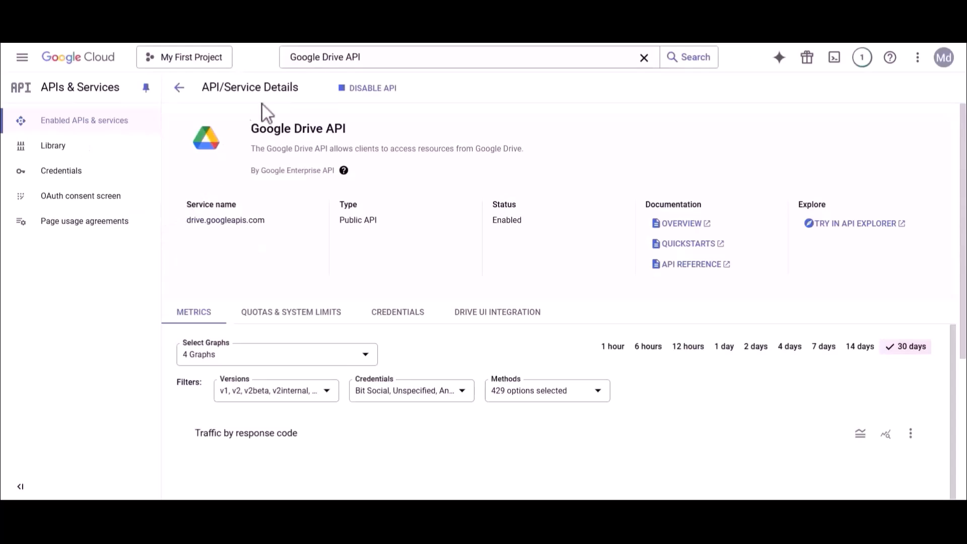
- Enable the Google Sheets API and go to the OAuth consent screen
{"action": "double_click", "coordinate": [324, 57]}
{"action": "type", "text": "sheets"}
{"action": "left_click", "coordinate": [345, 103]}
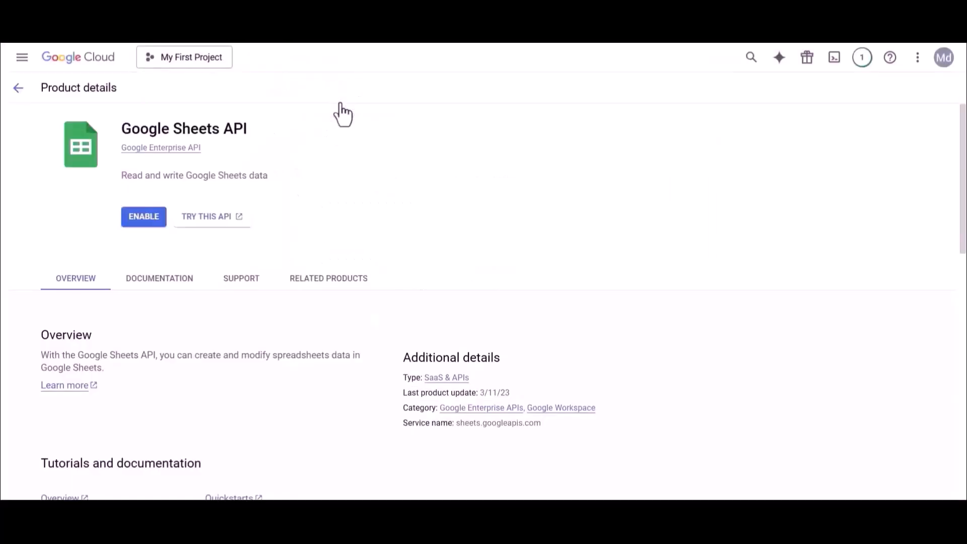
{"action": "left_click", "coordinate": [151, 218]}
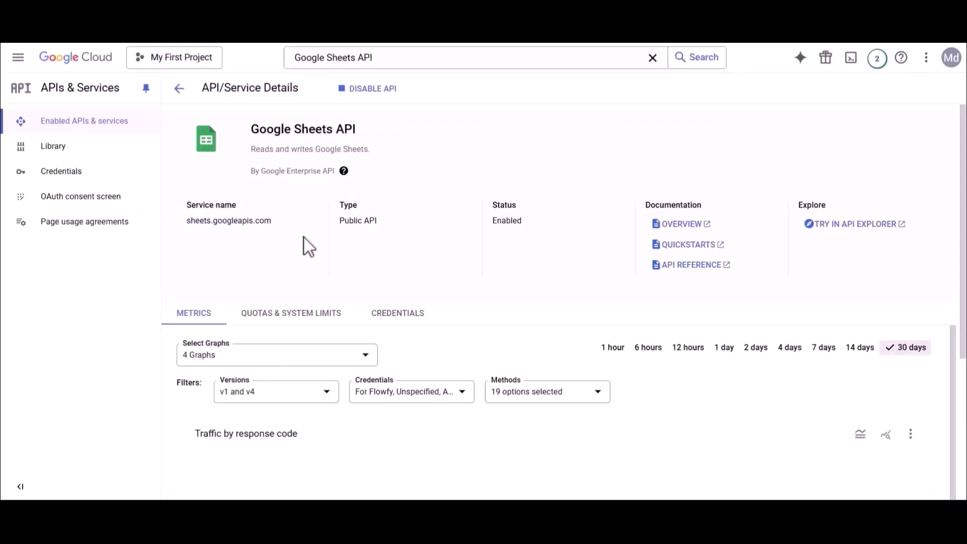
{"action": "left_click", "coordinate": [78, 196]}
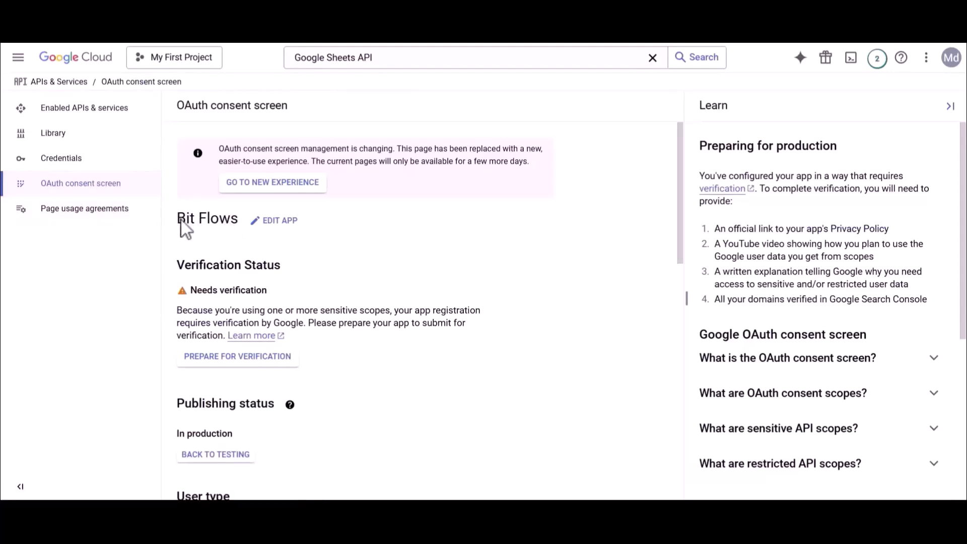
- Fill the app registration's name, support e-mail and developer contact e-mail, then save and continue
{"action": "left_click", "coordinate": [277, 221]}
{"action": "triple_click", "coordinate": [202, 276]}
{"action": "left_click", "coordinate": [269, 288]}
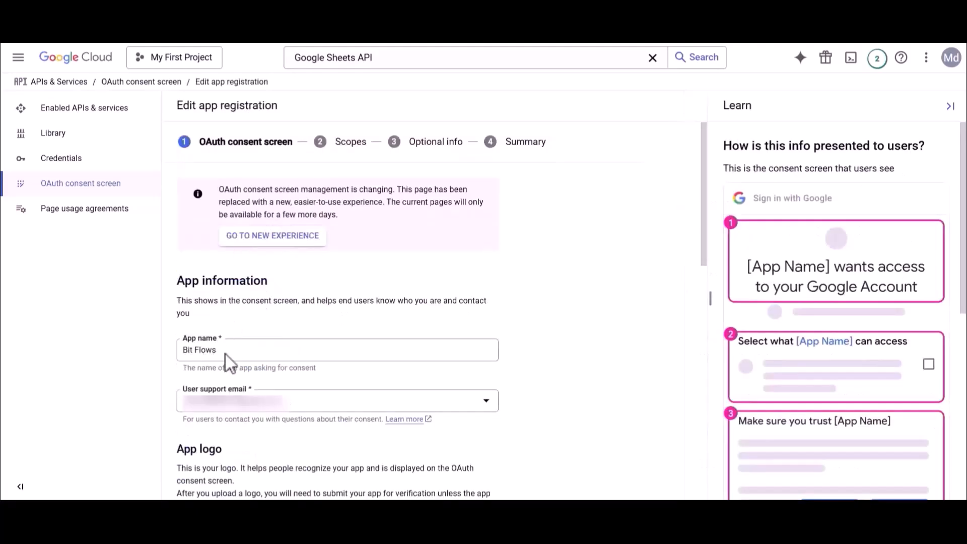
{"action": "left_click", "coordinate": [231, 403]}
{"action": "left_click", "coordinate": [231, 419]}
{"action": "scroll", "coordinate": [231, 416], "scroll_direction": "down", "scroll_amount": 6}
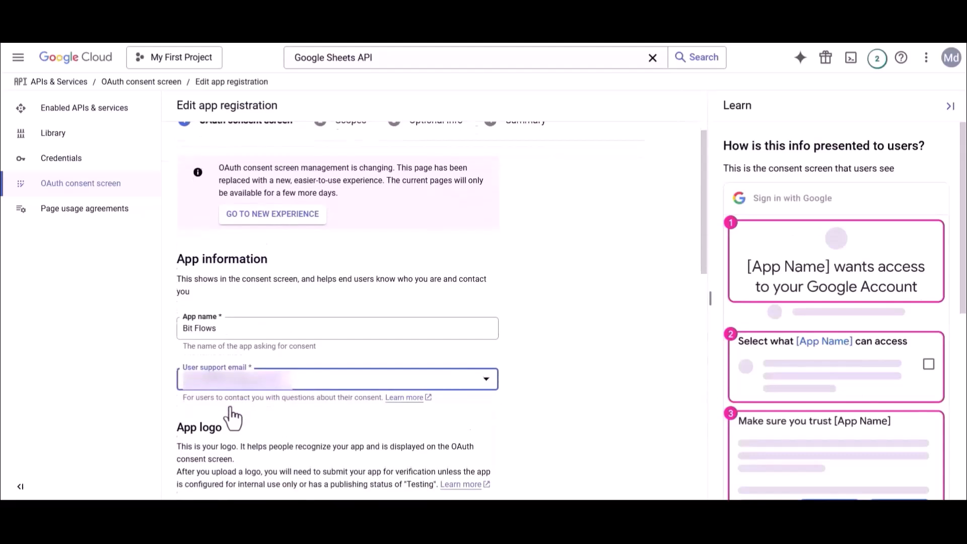
{"action": "scroll", "coordinate": [232, 415], "scroll_direction": "down", "scroll_amount": 7}
{"action": "left_click", "coordinate": [229, 433]}
{"action": "left_click", "coordinate": [224, 481]}
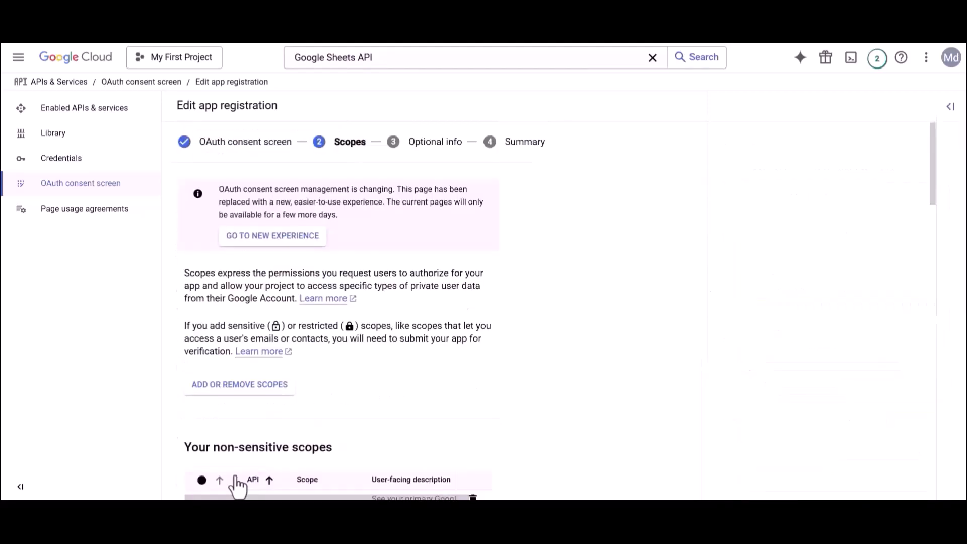
- In Add or Remove Scopes, filter for and tick the drive and drive.file scopes
{"action": "left_click", "coordinate": [234, 387]}
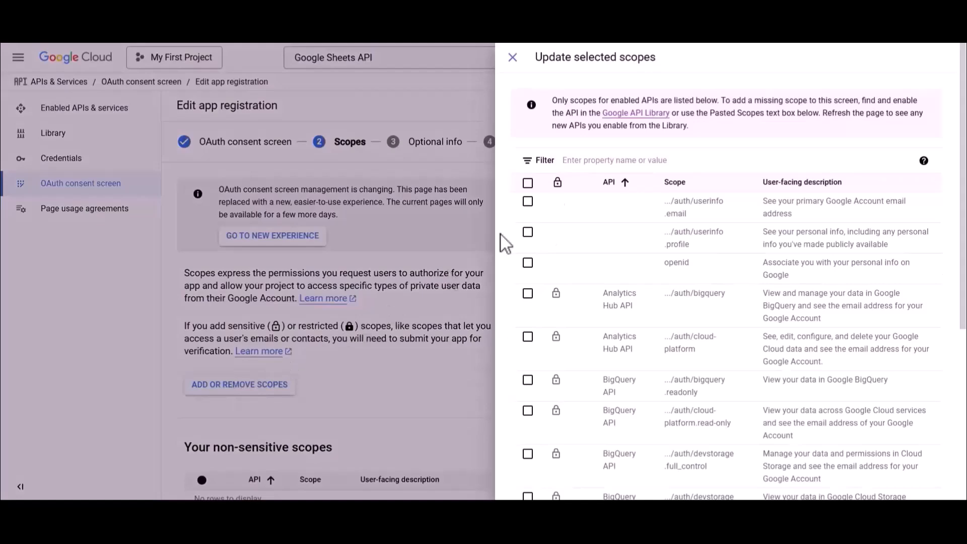
{"action": "left_click", "coordinate": [601, 159]}
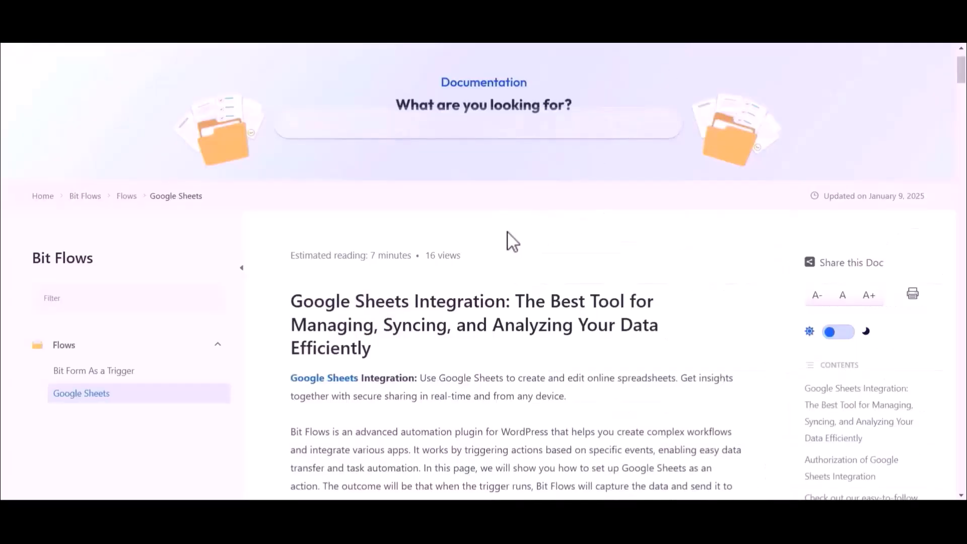
{"action": "scroll", "coordinate": [504, 242], "scroll_direction": "down", "scroll_amount": 15}
{"action": "scroll", "coordinate": [503, 236], "scroll_direction": "down", "scroll_amount": 20}
{"action": "scroll", "coordinate": [503, 235], "scroll_direction": "down", "scroll_amount": 10}
{"action": "left_click_drag", "start_coordinate": [315, 275], "coordinate": [494, 283]}
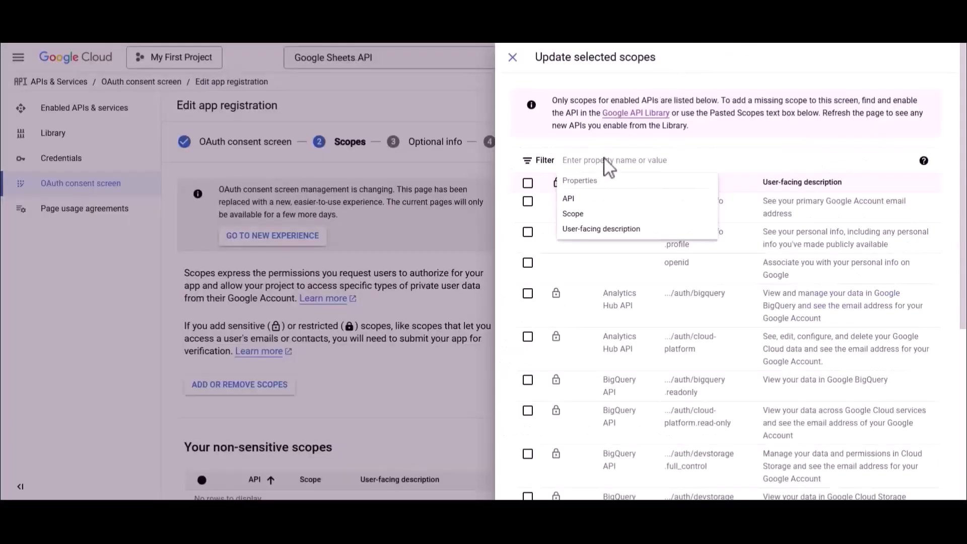
{"action": "type", "text": "https://www.googleapis.com/auth/drive"}
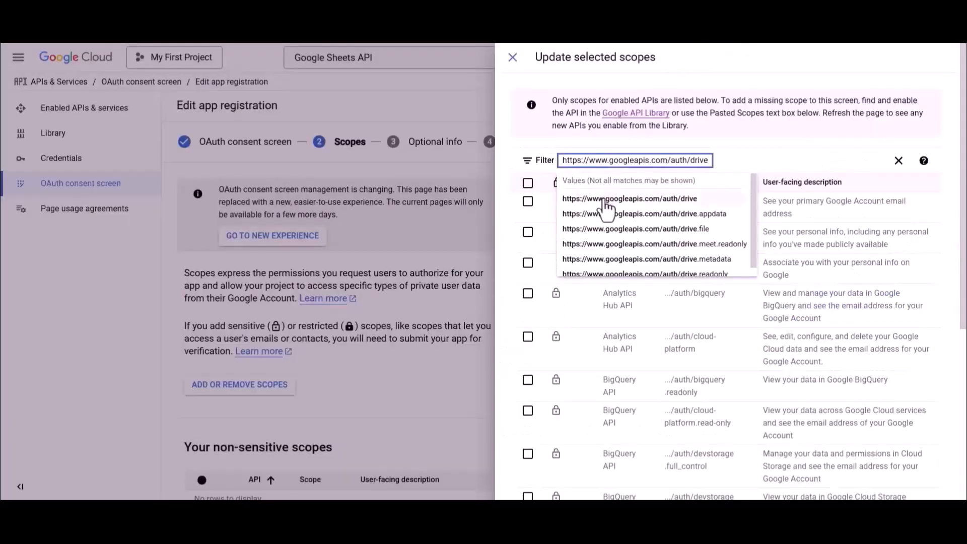
{"action": "left_click", "coordinate": [605, 201]}
{"action": "left_click", "coordinate": [527, 202]}
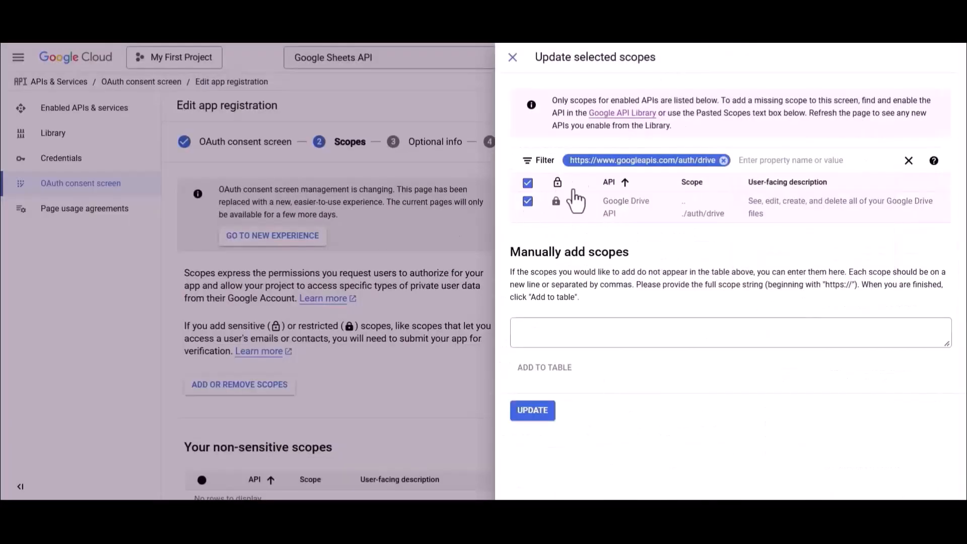
{"action": "left_click", "coordinate": [723, 161]}
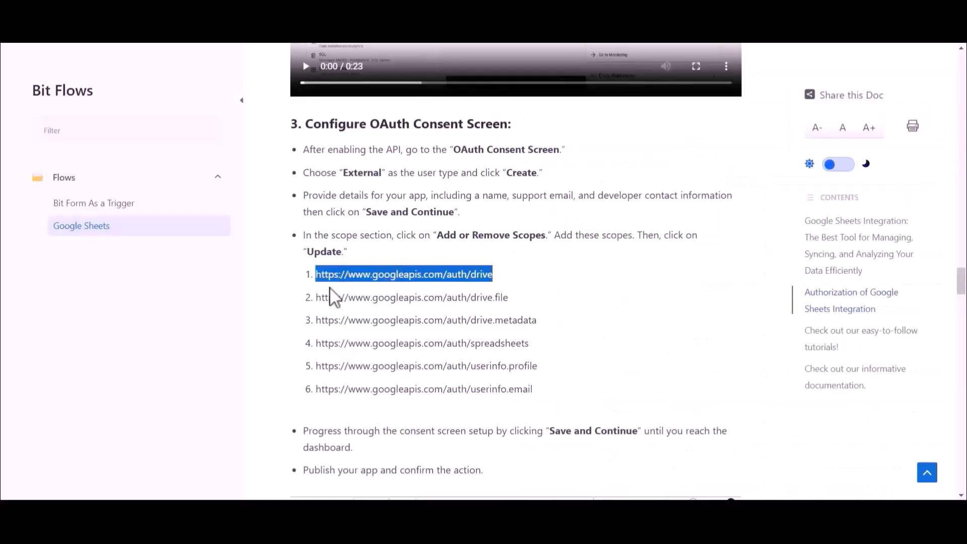
{"action": "left_click_drag", "start_coordinate": [316, 297], "coordinate": [512, 308]}
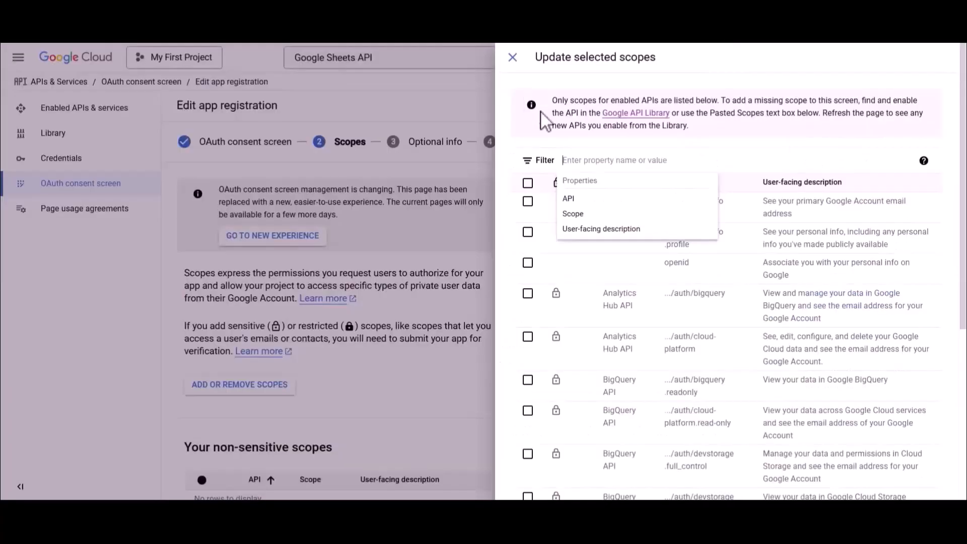
{"action": "type", "text": "https://www.googleapis.com/auth/drive.file"}
{"action": "left_click", "coordinate": [584, 202]}
{"action": "left_click", "coordinate": [527, 201]}
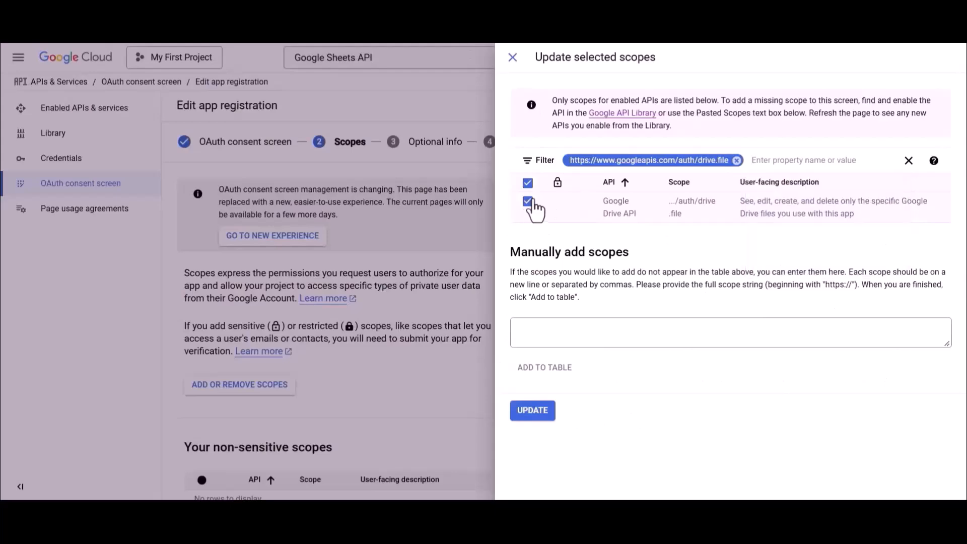
{"action": "left_click", "coordinate": [737, 161]}
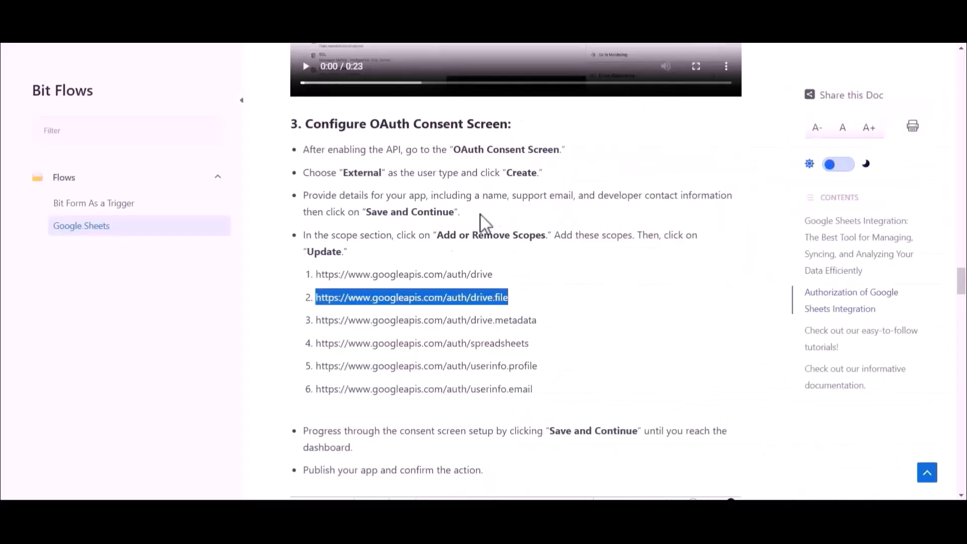
- Filter for and tick the drive.metadata, spreadsheets and userinfo.profile scopes
{"action": "left_click_drag", "start_coordinate": [318, 320], "coordinate": [538, 321]}
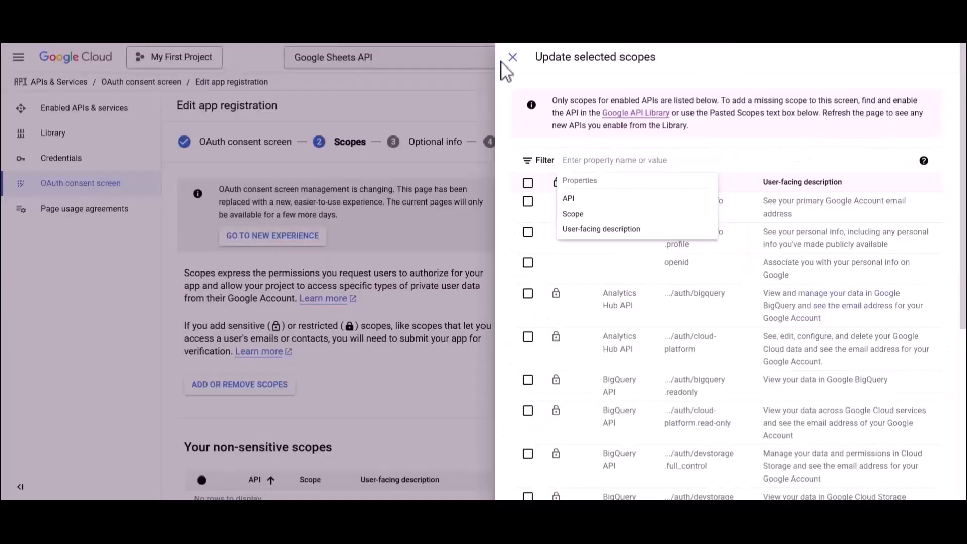
{"action": "type", "text": "https://www.googleapis.com/auth/drive.metadata"}
{"action": "left_click", "coordinate": [584, 208]}
{"action": "left_click", "coordinate": [527, 201]}
{"action": "left_click", "coordinate": [760, 160]}
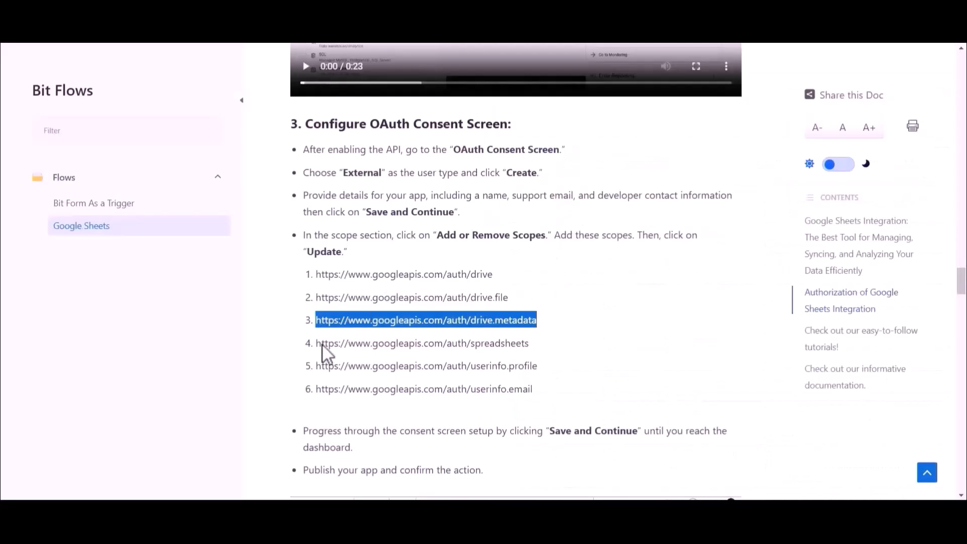
{"action": "left_click_drag", "start_coordinate": [318, 344], "coordinate": [529, 348]}
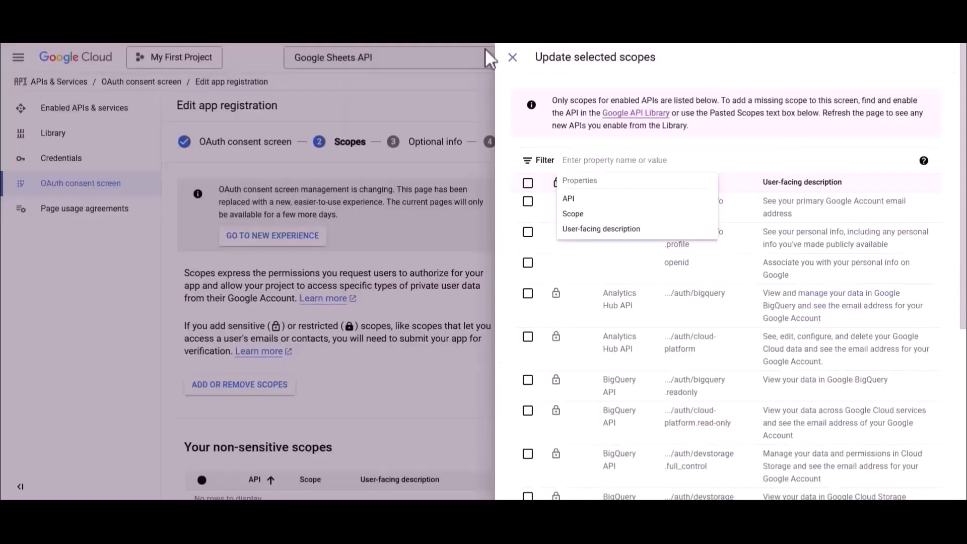
{"action": "type", "text": "https://www.googleapis.com/auth/spreadsheets"}
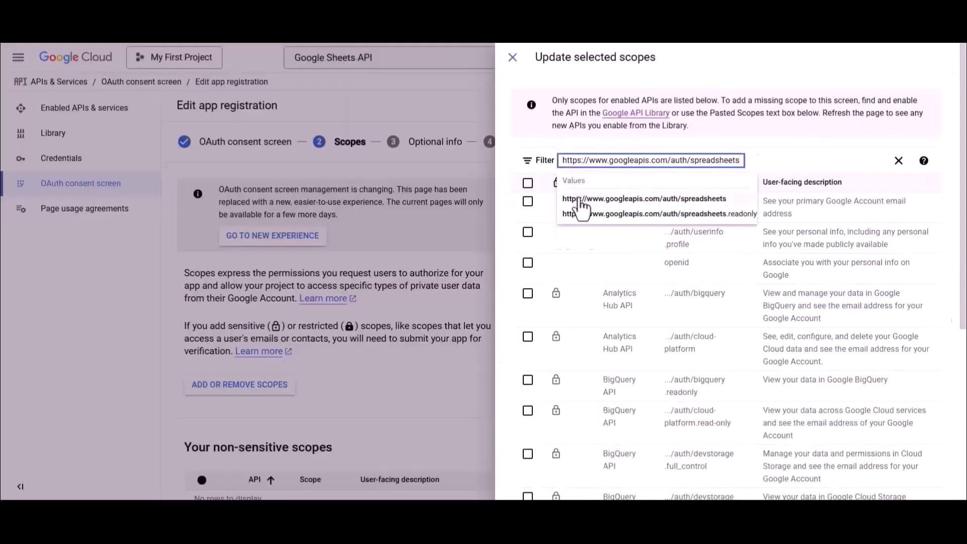
{"action": "left_click", "coordinate": [582, 200]}
{"action": "left_click", "coordinate": [527, 201]}
{"action": "left_click", "coordinate": [760, 160]}
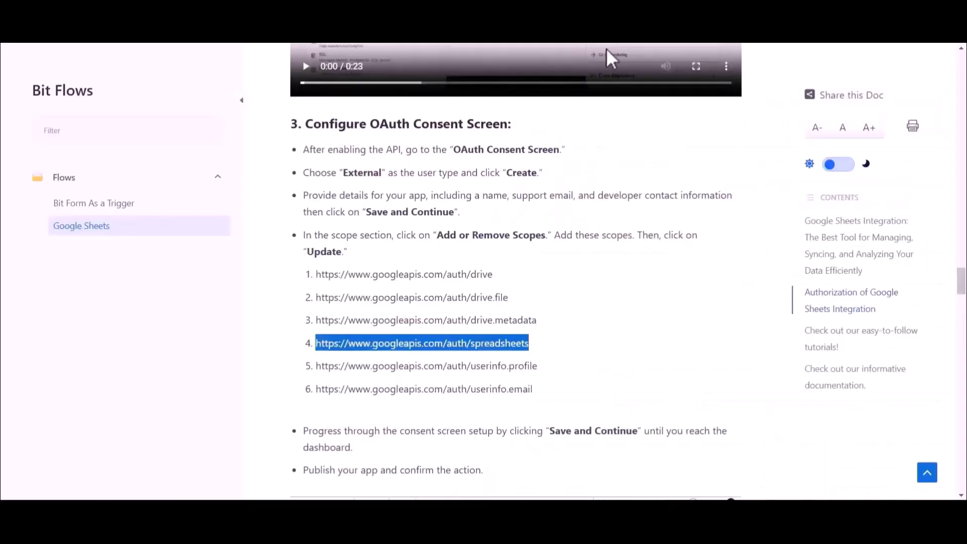
{"action": "left_click_drag", "start_coordinate": [317, 366], "coordinate": [543, 366]}
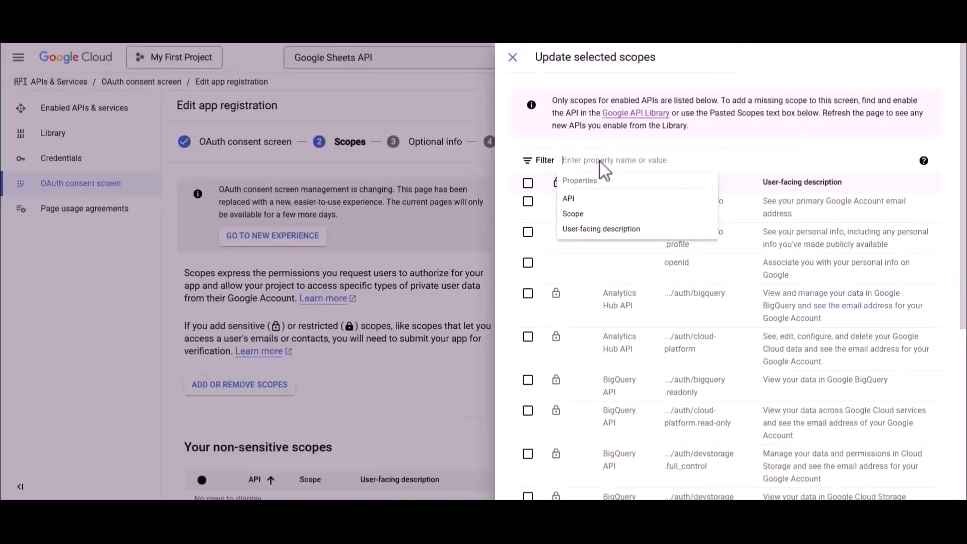
{"action": "type", "text": "https://www.googleapis.com/auth/userinfo.profile"}
{"action": "left_click", "coordinate": [599, 216]}
{"action": "left_click", "coordinate": [527, 201]}
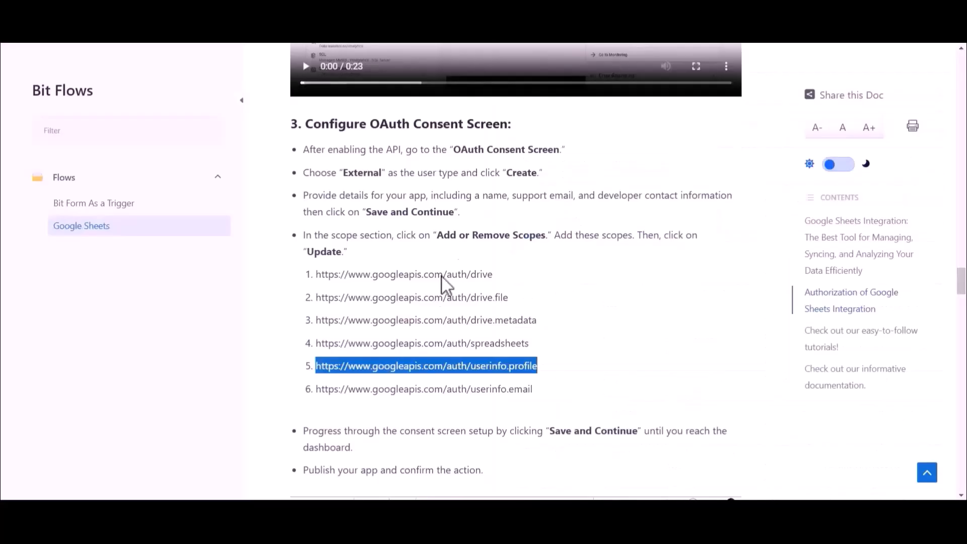
- Add the userinfo.email scope and update the app's selected scopes
{"action": "left_click_drag", "start_coordinate": [316, 389], "coordinate": [537, 390]}
{"action": "key", "text": "ctrl+c"}
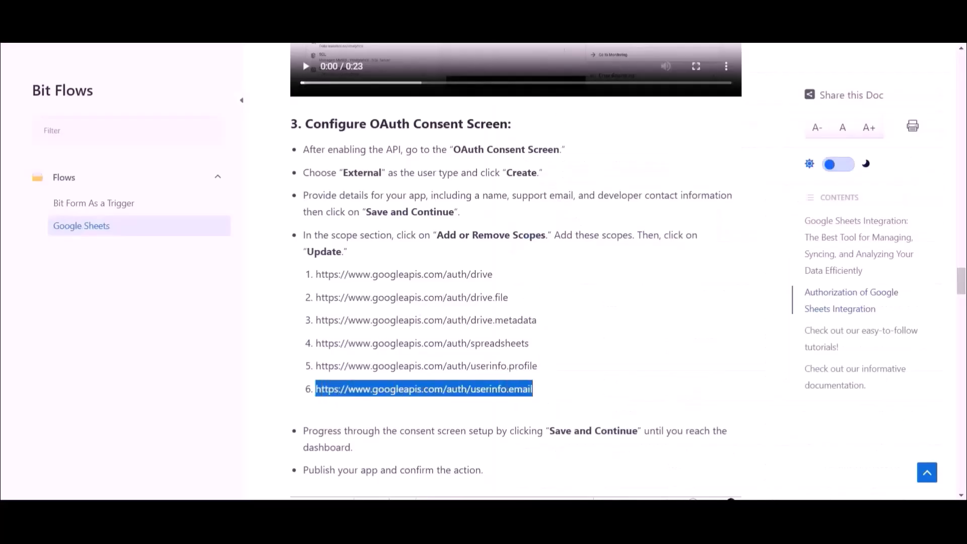
{"action": "left_click", "coordinate": [611, 161]}
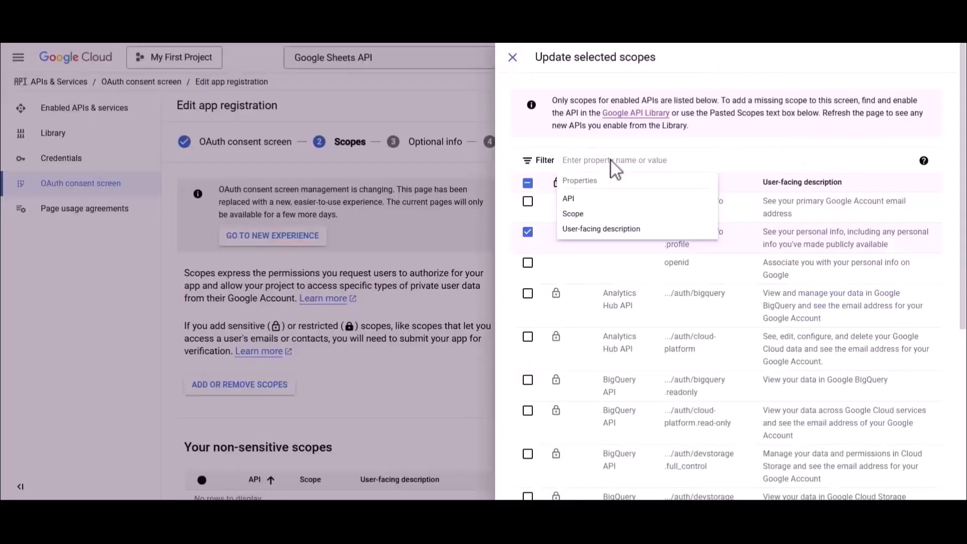
{"action": "key", "text": "ctrl+v"}
{"action": "left_click", "coordinate": [614, 198]}
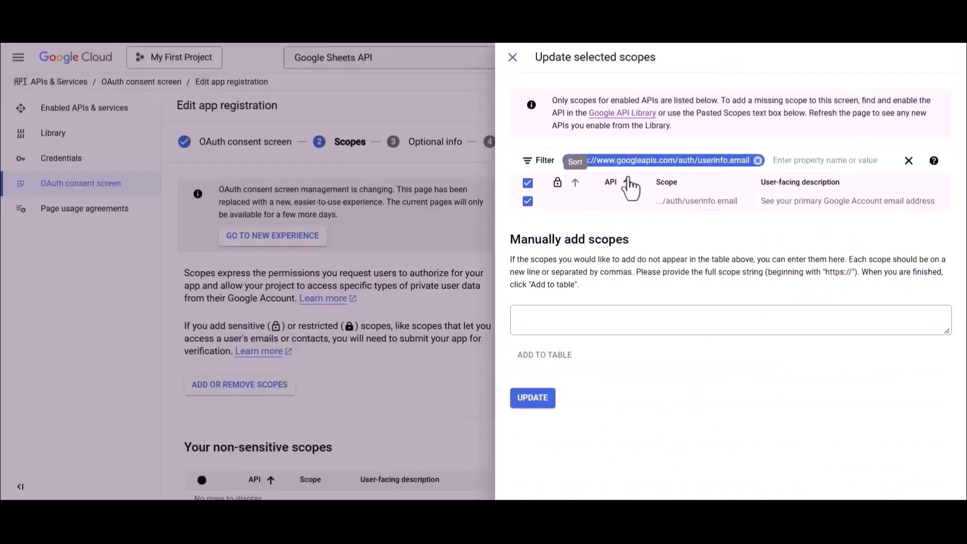
{"action": "left_click", "coordinate": [758, 160]}
{"action": "scroll", "coordinate": [707, 370], "scroll_direction": "down", "scroll_amount": 5}
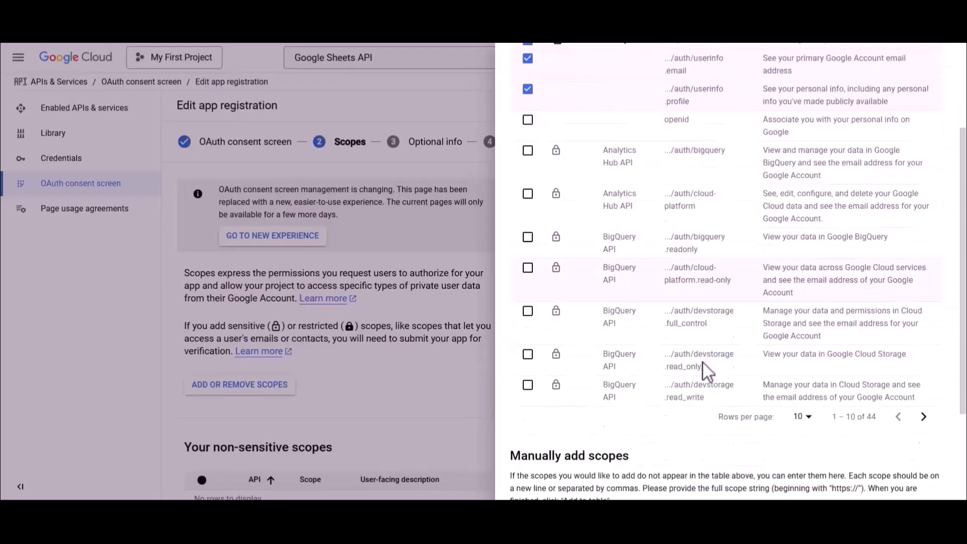
{"action": "left_click", "coordinate": [533, 483]}
- Save the scopes step, publish the app to production, and go to Credentials
{"action": "scroll", "coordinate": [534, 488], "scroll_direction": "down", "scroll_amount": 15}
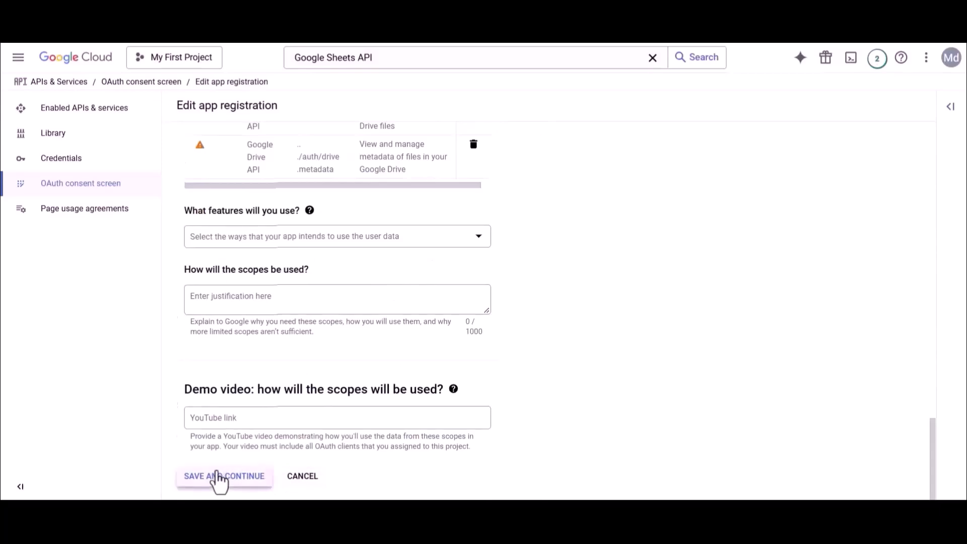
{"action": "left_click", "coordinate": [220, 476]}
{"action": "scroll", "coordinate": [219, 481], "scroll_direction": "down", "scroll_amount": 20}
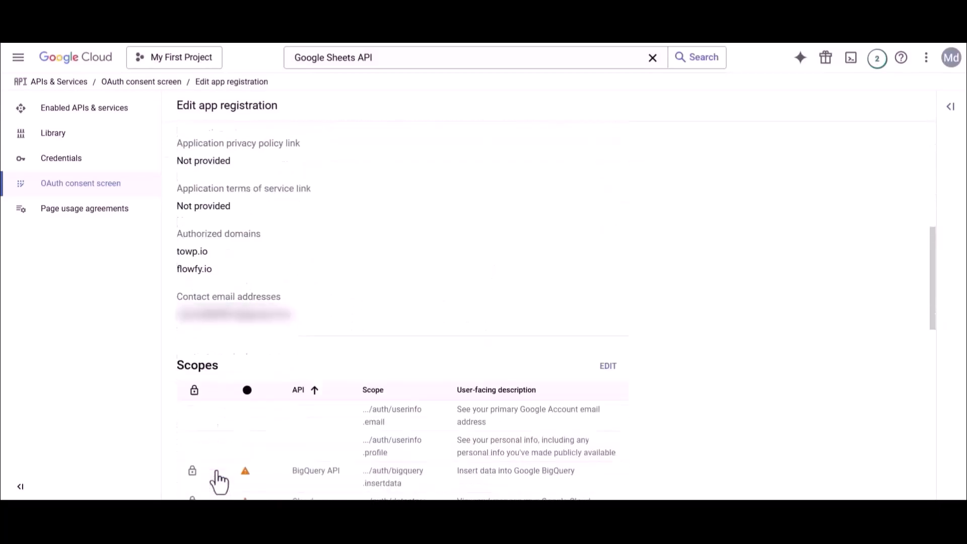
{"action": "left_click", "coordinate": [220, 475]}
{"action": "left_click", "coordinate": [207, 318]}
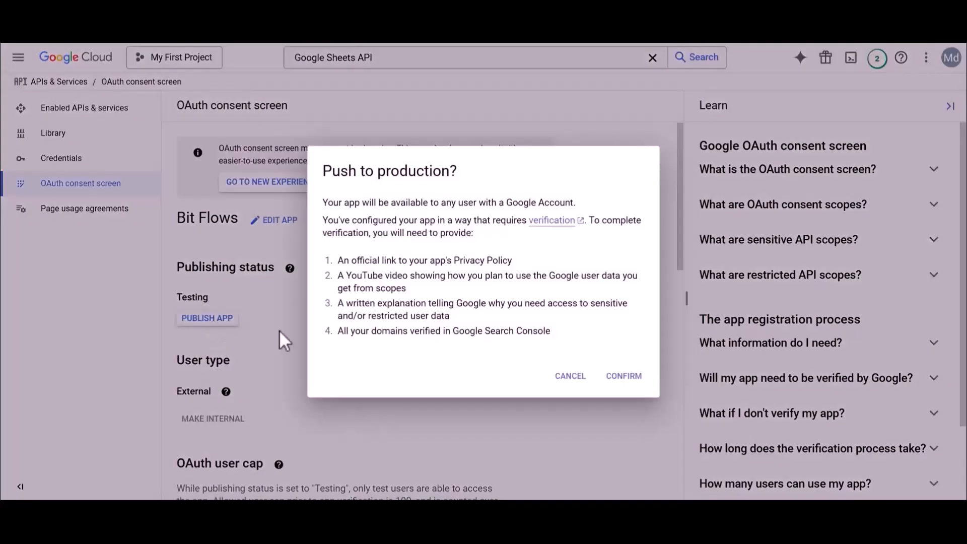
{"action": "left_click", "coordinate": [624, 377]}
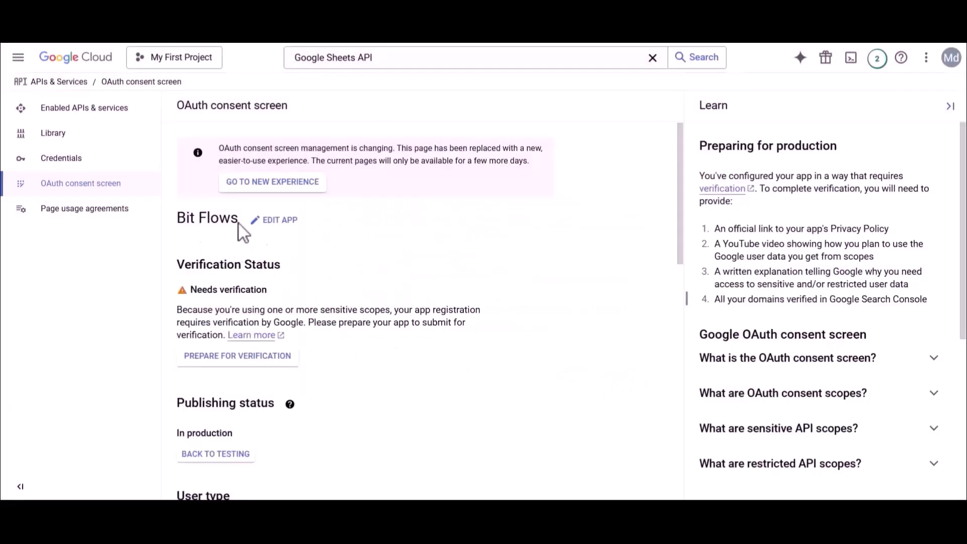
{"action": "left_click", "coordinate": [86, 169]}
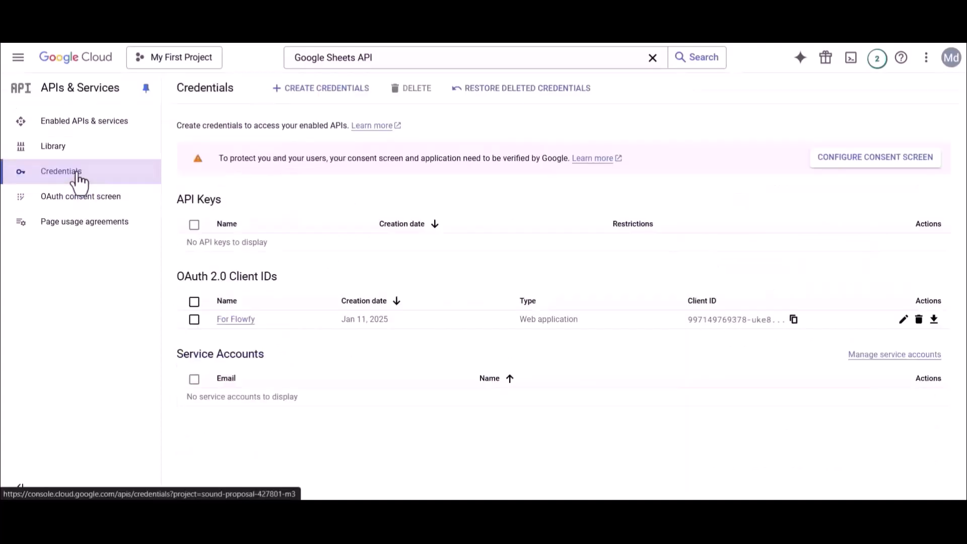
- Start a new Web application OAuth client ID named Bit Flows
{"action": "left_click", "coordinate": [317, 90]}
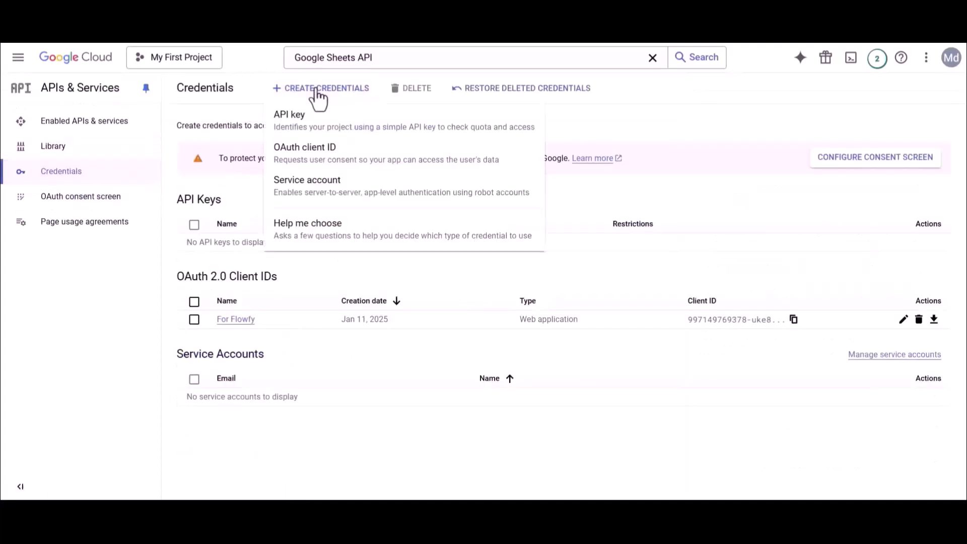
{"action": "left_click", "coordinate": [306, 149]}
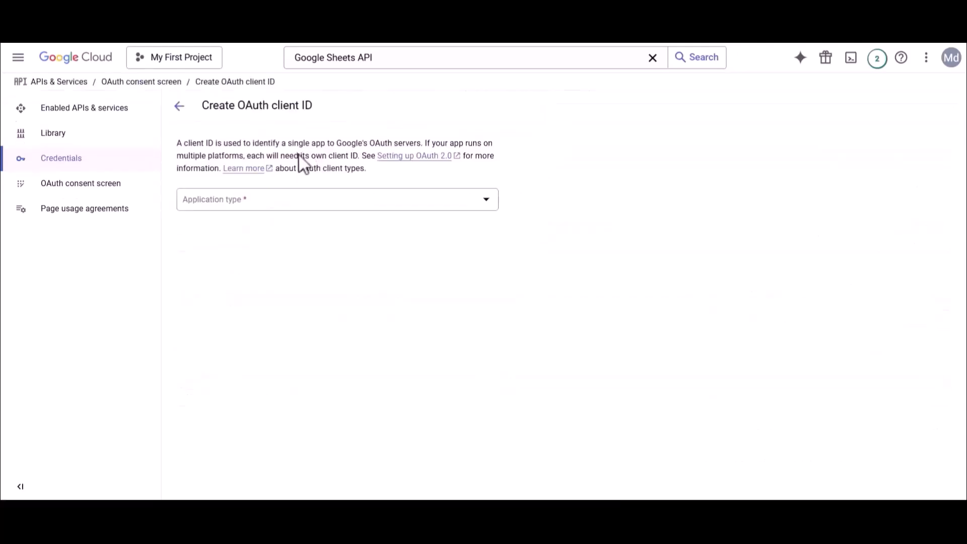
{"action": "left_click", "coordinate": [214, 201]}
{"action": "left_click", "coordinate": [215, 209]}
{"action": "triple_click", "coordinate": [192, 236]}
{"action": "type", "text": "Bit Flows"}
{"action": "left_click_drag", "start_coordinate": [177, 355], "coordinate": [343, 358]}
{"action": "left_click", "coordinate": [342, 359]}
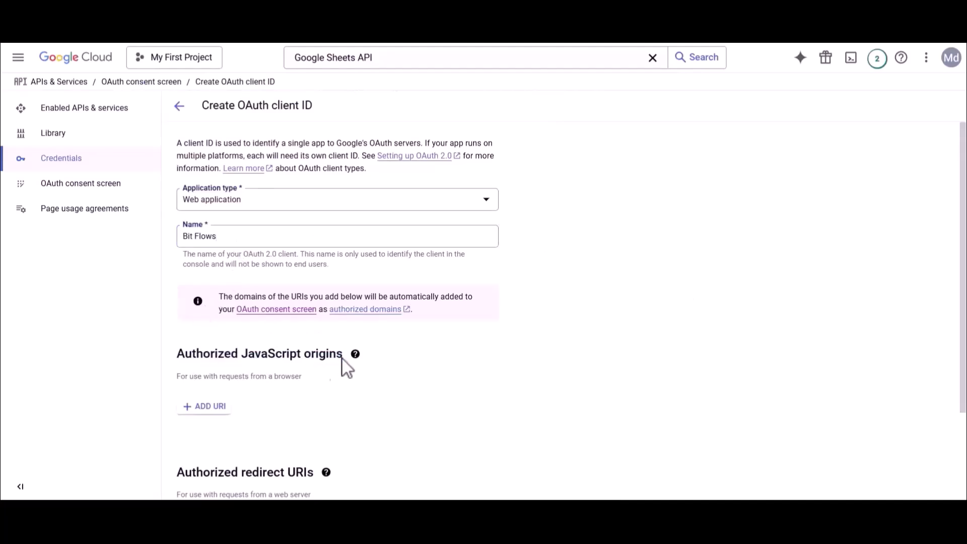
- Add an authorized JavaScript origin to the OAuth client
{"action": "left_click", "coordinate": [214, 407]}
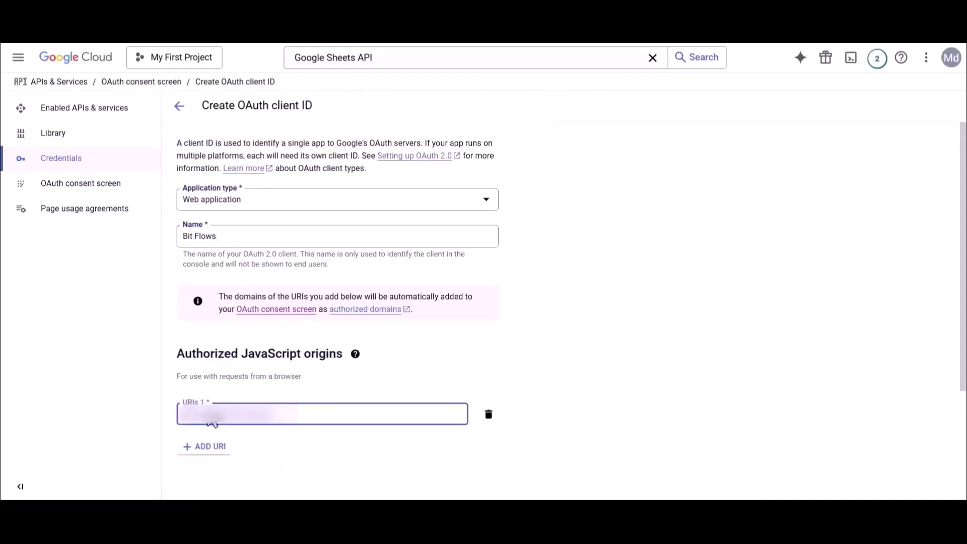
{"action": "scroll", "coordinate": [212, 423], "scroll_direction": "down", "scroll_amount": 3}
{"action": "left_click_drag", "start_coordinate": [178, 373], "coordinate": [312, 378]}
{"action": "left_click", "coordinate": [312, 379]}
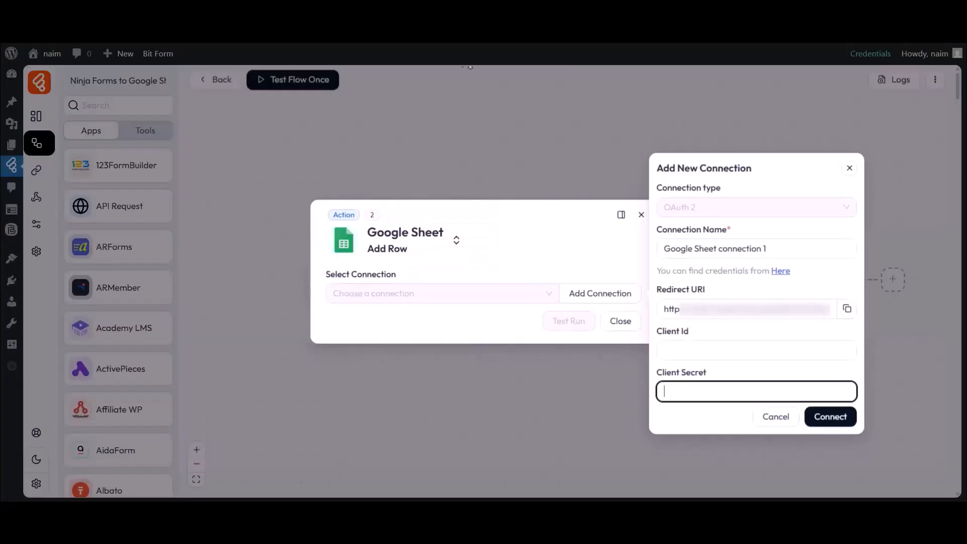
- Add the Bit Flows redirect URI as authorized redirect URI, create the client, and copy its Client ID
{"action": "left_click_drag", "start_coordinate": [663, 309], "coordinate": [834, 309]}
{"action": "left_click", "coordinate": [847, 309]}
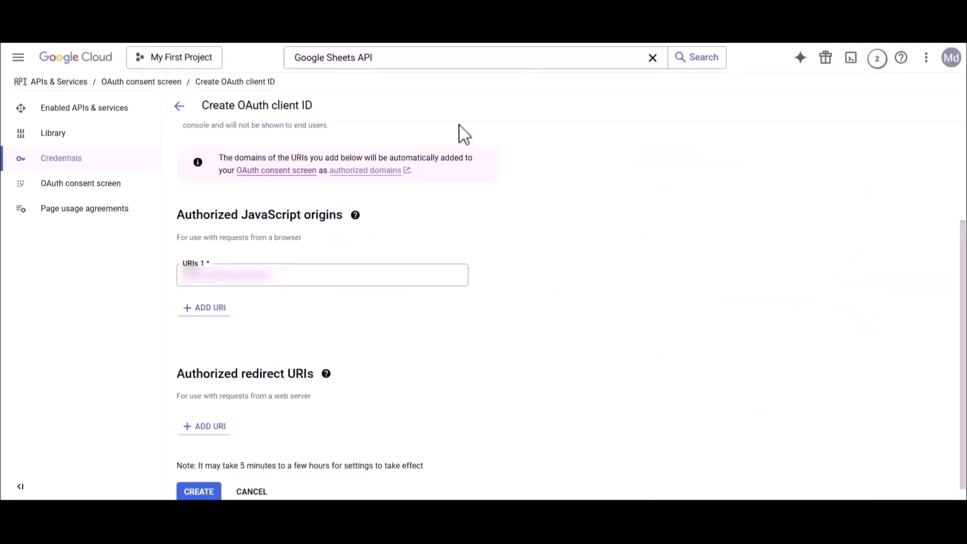
{"action": "left_click_drag", "start_coordinate": [179, 373], "coordinate": [255, 388]}
{"action": "left_click", "coordinate": [294, 390]}
{"action": "left_click", "coordinate": [204, 426]}
{"action": "key", "text": "ctrl+v"}
{"action": "scroll", "coordinate": [222, 446], "scroll_direction": "down", "scroll_amount": 2}
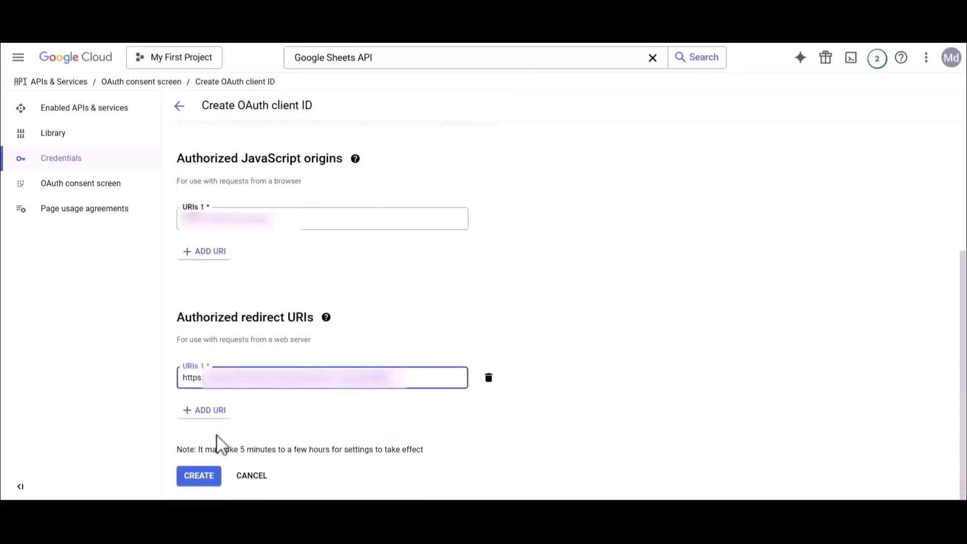
{"action": "left_click", "coordinate": [190, 479]}
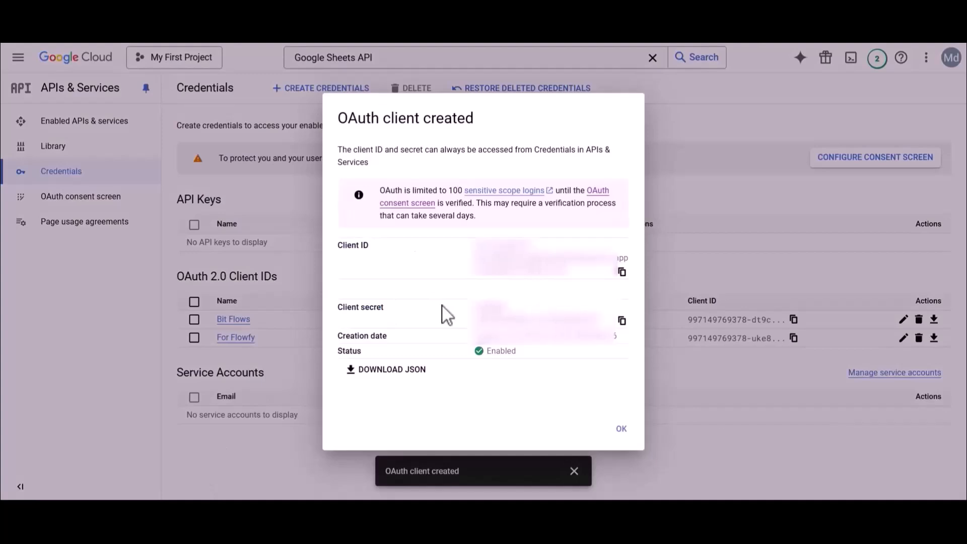
{"action": "left_click_drag", "start_coordinate": [345, 246], "coordinate": [371, 247]}
- Paste the Google Client Id and Client Secret into the Bit Flows connection form
{"action": "left_click", "coordinate": [621, 272]}
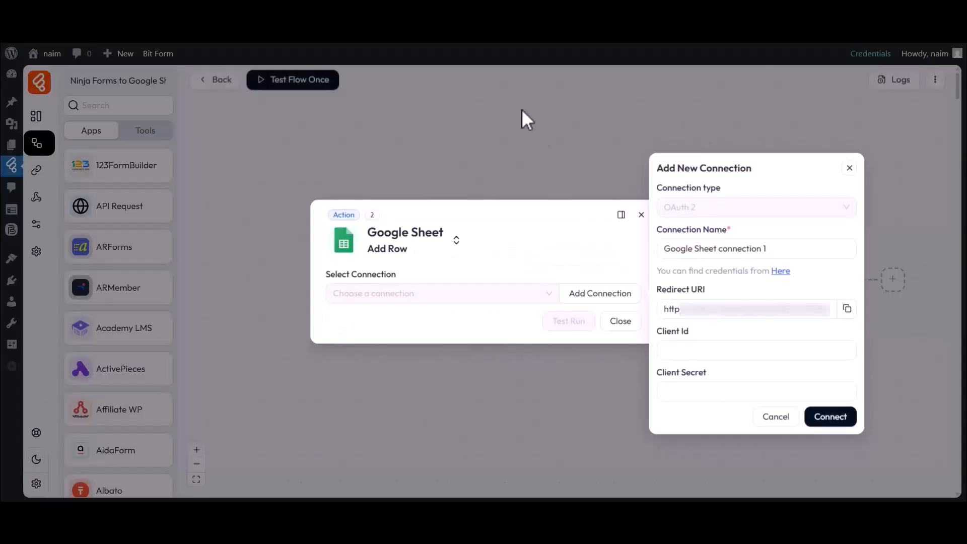
{"action": "left_click_drag", "start_coordinate": [656, 332], "coordinate": [695, 341]}
{"action": "left_click", "coordinate": [685, 355]}
{"action": "key", "text": "ctrl+v"}
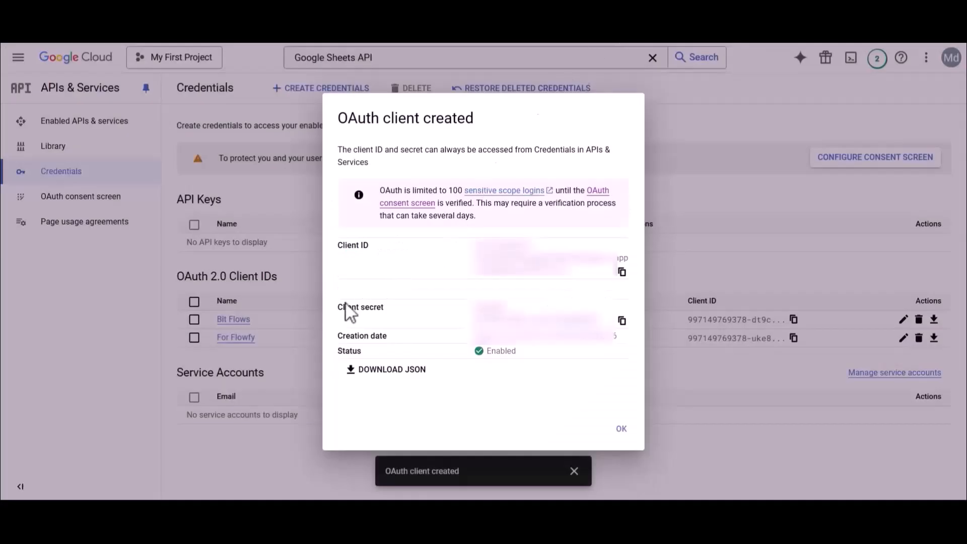
{"action": "left_click_drag", "start_coordinate": [339, 306], "coordinate": [388, 308]}
{"action": "left_click", "coordinate": [389, 309]}
{"action": "left_click", "coordinate": [622, 321]}
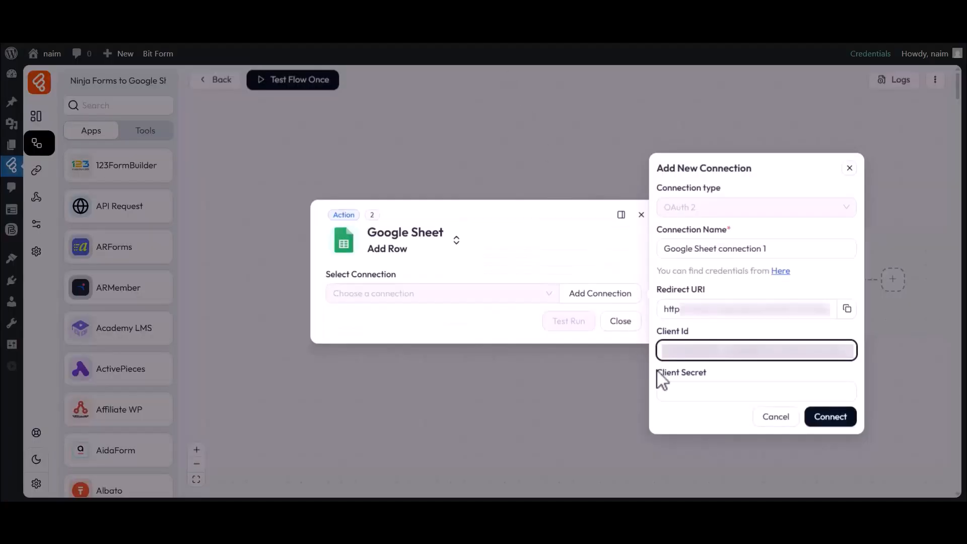
{"action": "left_click", "coordinate": [709, 388]}
{"action": "key", "text": "ctrl+v"}
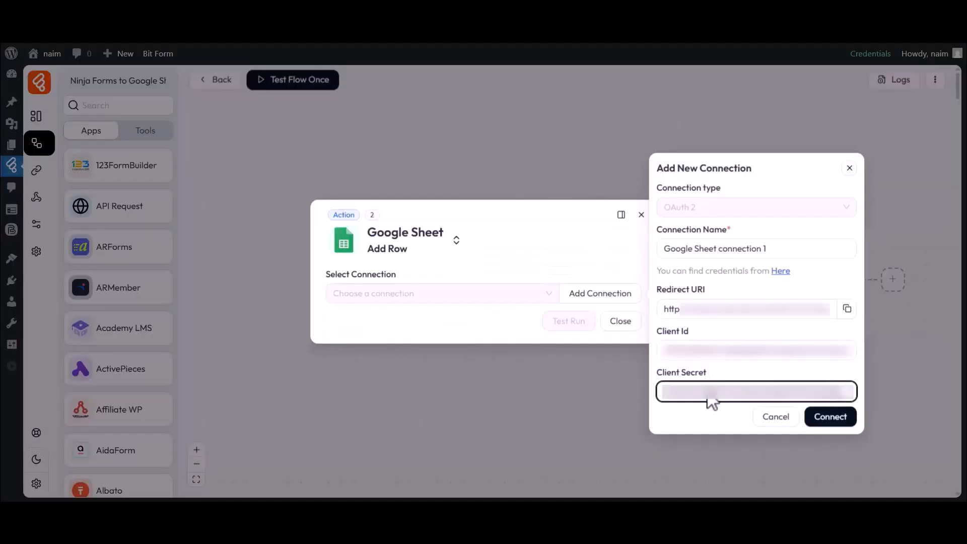
- Connect, sign in with the Google account, and grant the app access past the unverified warning
{"action": "left_click", "coordinate": [830, 416]}
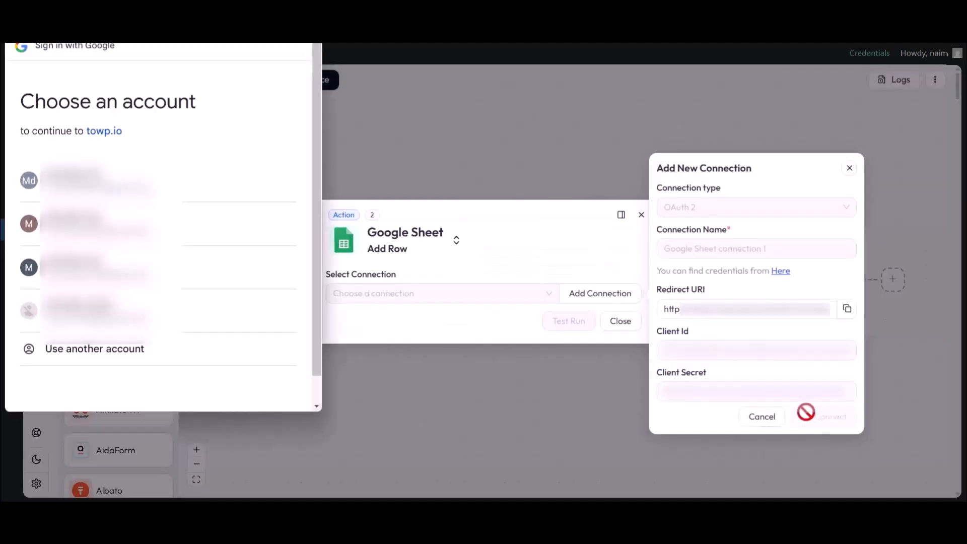
{"action": "left_click_drag", "start_coordinate": [25, 106], "coordinate": [196, 116]}
{"action": "left_click", "coordinate": [197, 117]}
{"action": "left_click", "coordinate": [162, 181]}
{"action": "left_click", "coordinate": [39, 206]}
{"action": "scroll", "coordinate": [76, 221], "scroll_direction": "down", "scroll_amount": 3}
{"action": "left_click", "coordinate": [228, 346]}
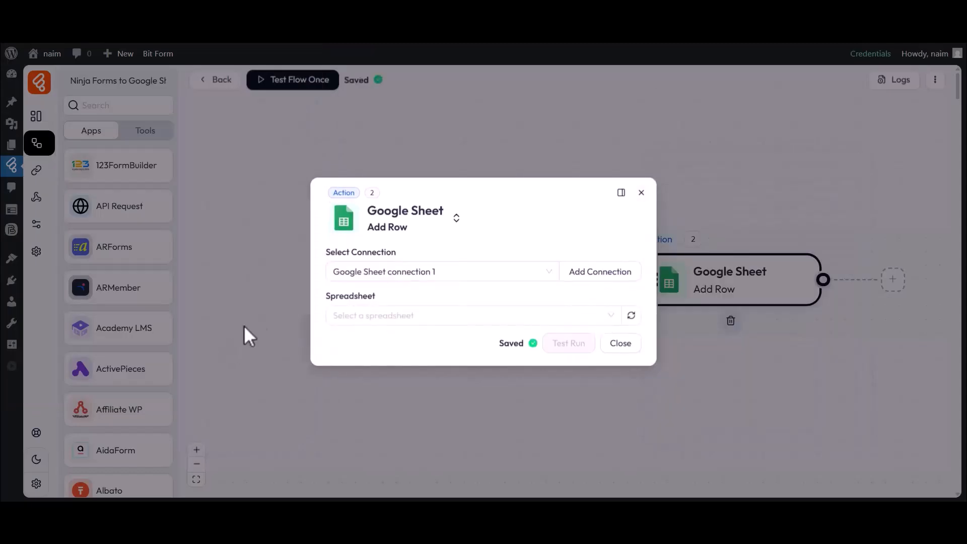
- Choose spreadsheet My All Post List and sheet Sheet1 as the Add Row target
{"action": "left_click", "coordinate": [397, 265]}
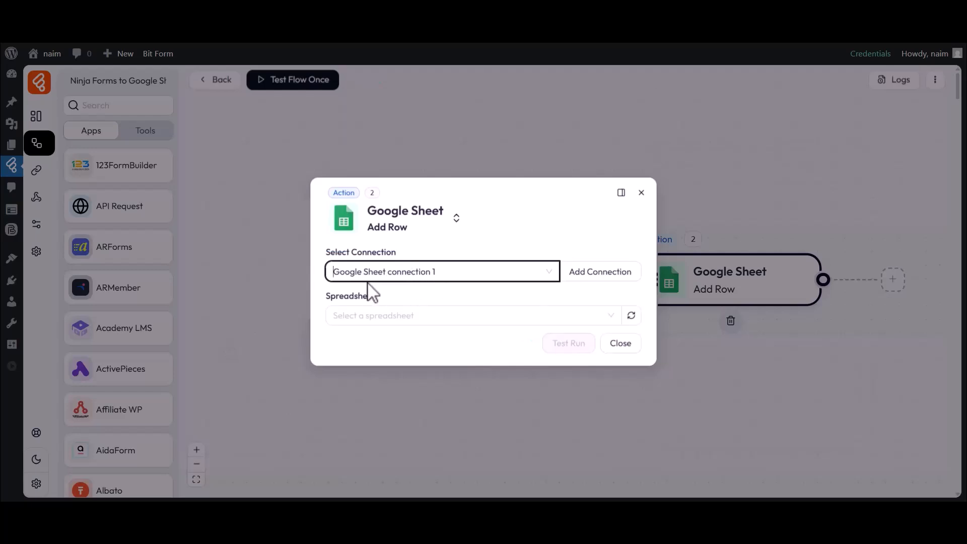
{"action": "left_click_drag", "start_coordinate": [325, 298], "coordinate": [378, 298]}
{"action": "left_click", "coordinate": [383, 317]}
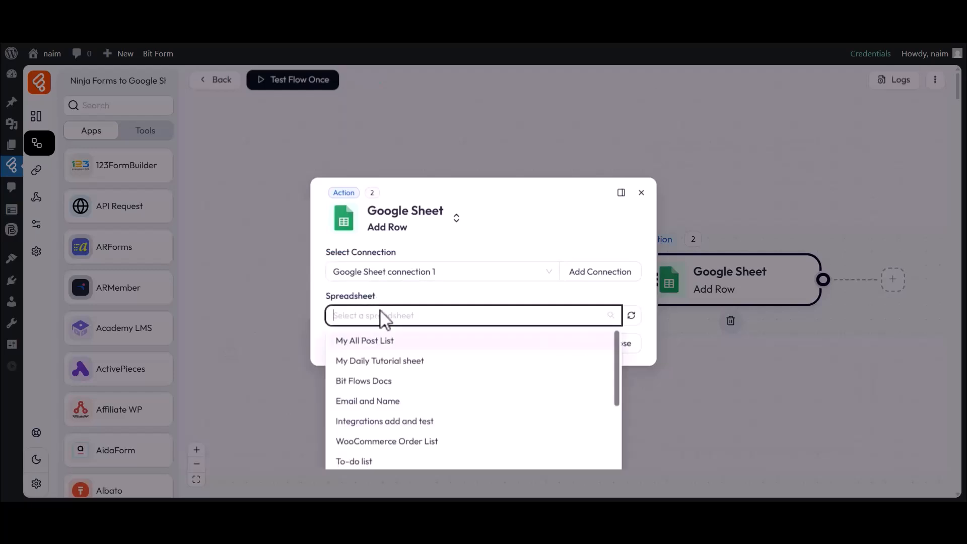
{"action": "left_click", "coordinate": [370, 342]}
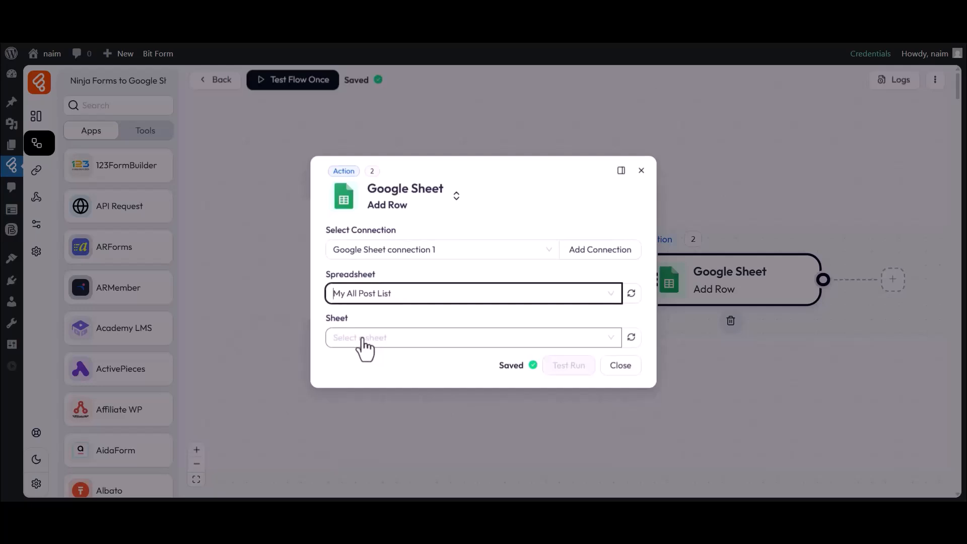
{"action": "left_click", "coordinate": [349, 317]}
{"action": "left_click", "coordinate": [362, 337]}
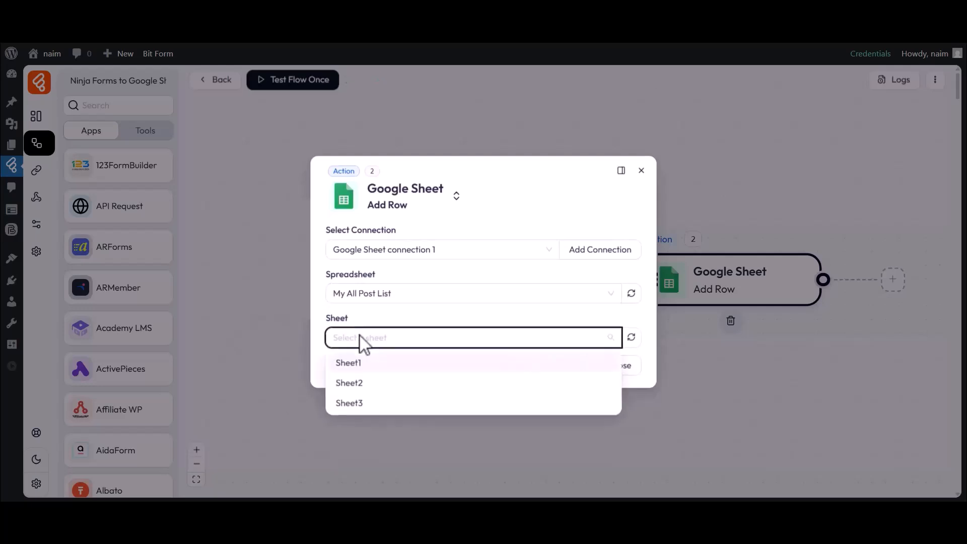
{"action": "left_click", "coordinate": [350, 364]}
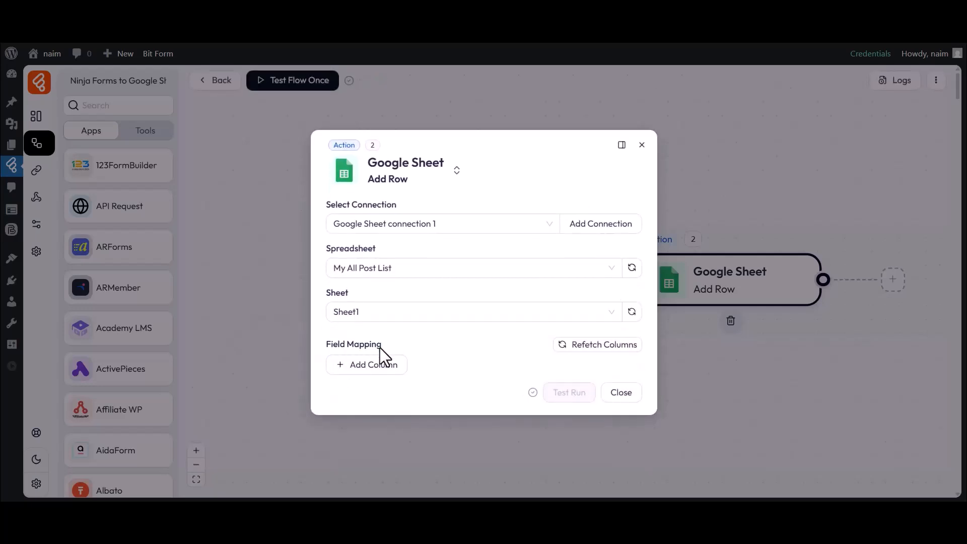
- Map column A to form field 21 and column B to form field 22
{"action": "left_click", "coordinate": [376, 363]}
{"action": "left_click", "coordinate": [367, 370]}
{"action": "left_click", "coordinate": [362, 206]}
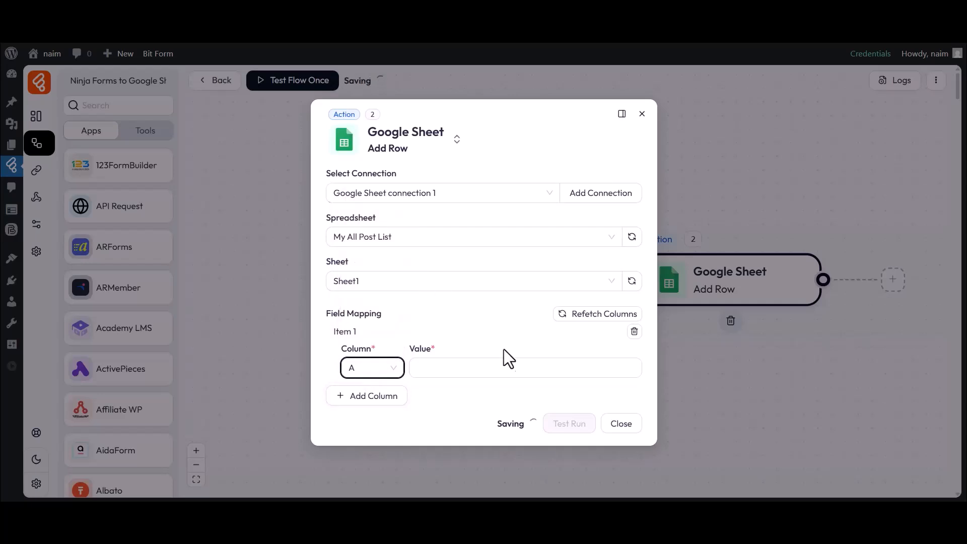
{"action": "left_click", "coordinate": [522, 367]}
{"action": "left_click", "coordinate": [697, 374]}
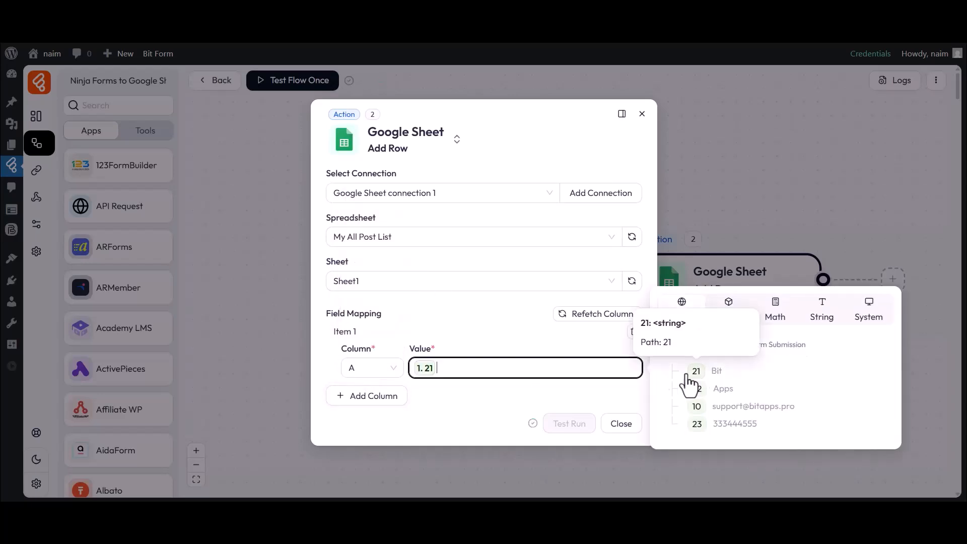
{"action": "left_click", "coordinate": [497, 409]}
{"action": "left_click", "coordinate": [370, 396]}
{"action": "left_click", "coordinate": [371, 399]}
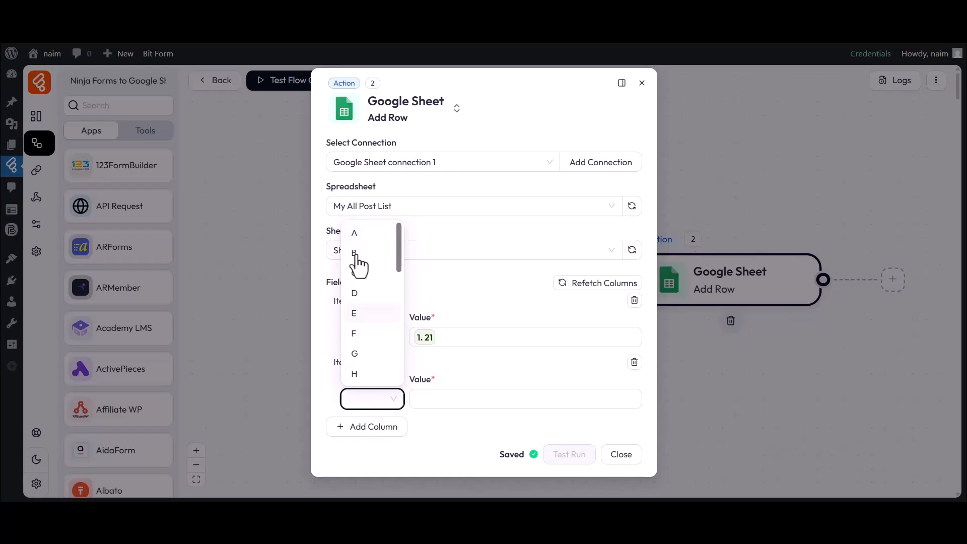
{"action": "left_click", "coordinate": [355, 252]}
{"action": "left_click", "coordinate": [520, 400]}
{"action": "left_click", "coordinate": [696, 420]}
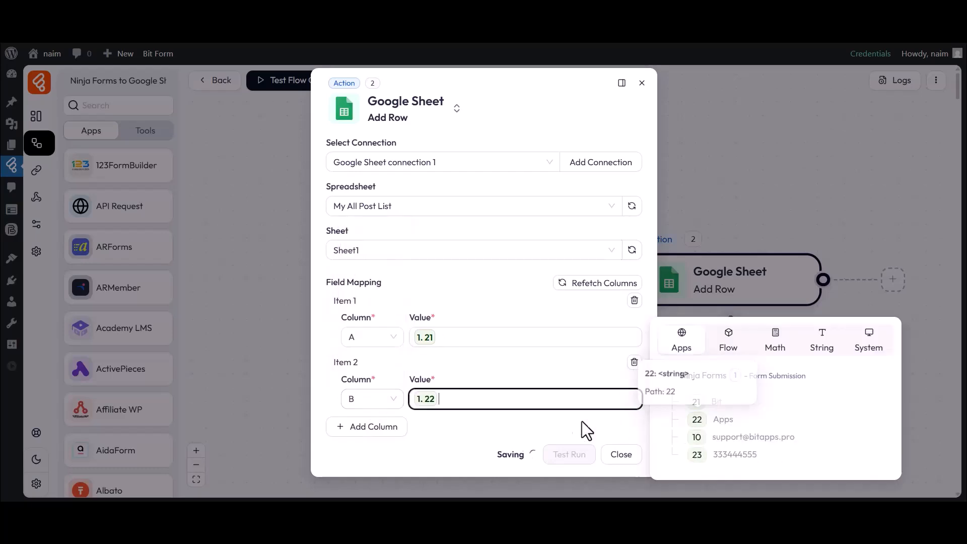
{"action": "left_click", "coordinate": [618, 432]}
- Map column C to form field 10 and column D to field 23, then close the settings
{"action": "left_click", "coordinate": [373, 427]}
{"action": "left_click", "coordinate": [370, 434]}
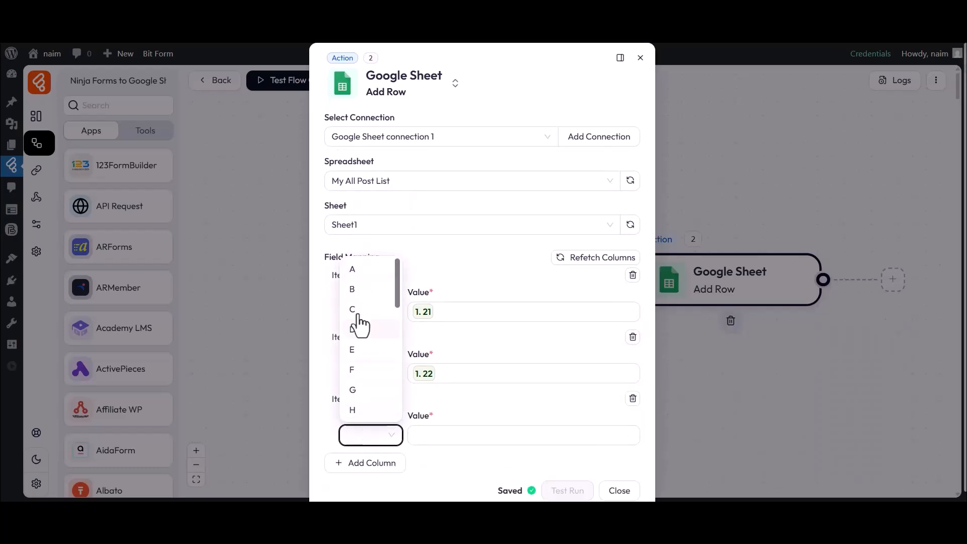
{"action": "left_click", "coordinate": [353, 311]}
{"action": "left_click", "coordinate": [501, 436]}
{"action": "left_click", "coordinate": [695, 459]}
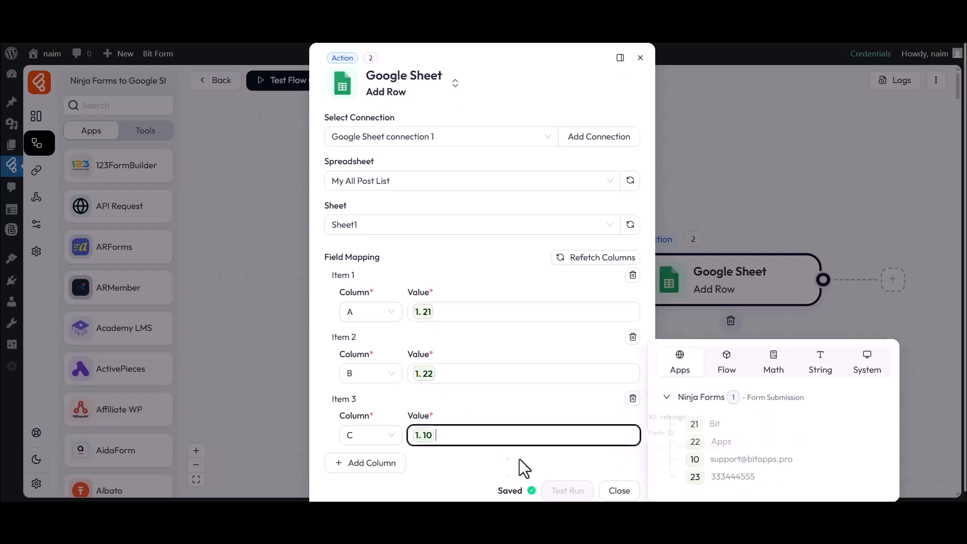
{"action": "left_click", "coordinate": [570, 468]}
{"action": "left_click", "coordinate": [388, 464]}
{"action": "left_click", "coordinate": [372, 434]}
{"action": "left_click", "coordinate": [358, 328]}
{"action": "left_click", "coordinate": [479, 433]}
{"action": "left_click", "coordinate": [664, 476]}
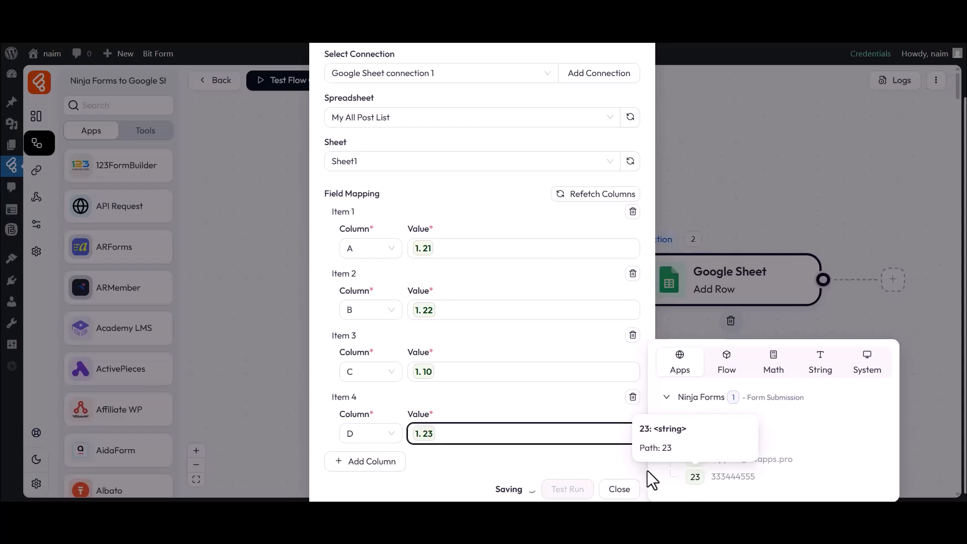
{"action": "left_click", "coordinate": [495, 453]}
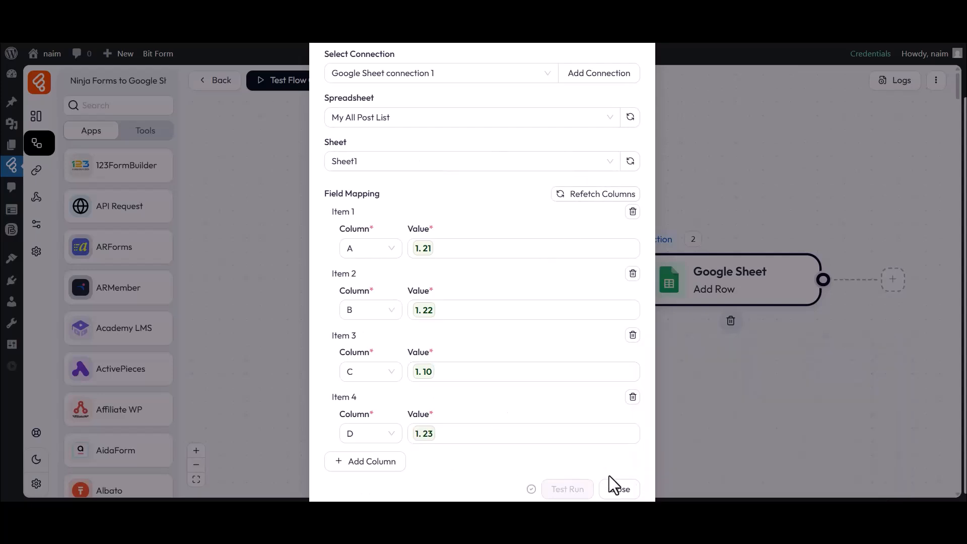
{"action": "left_click", "coordinate": [618, 489]}
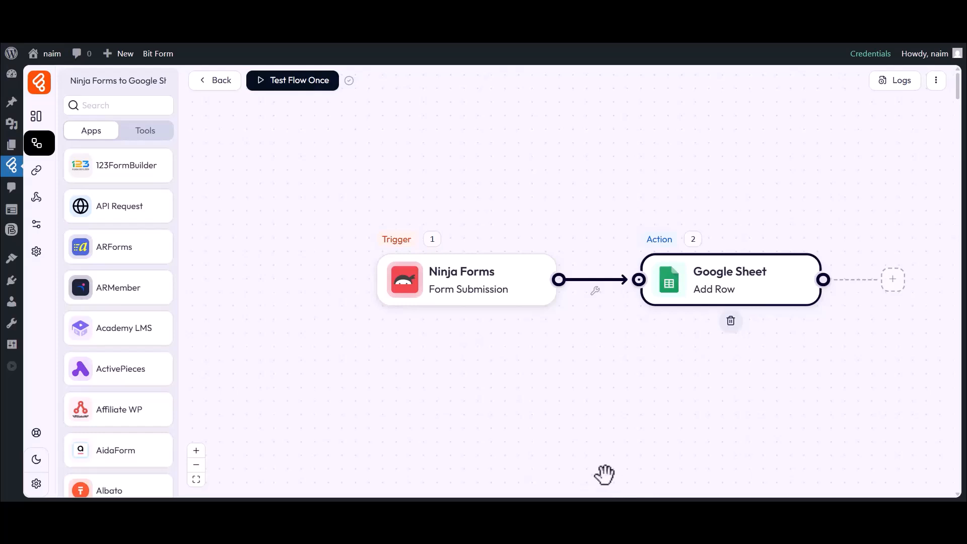
- Listen for a new response, then submit a Ninja Forms test entry with first name, last name, email and phone
{"action": "left_click", "coordinate": [291, 90]}
{"action": "left_click", "coordinate": [295, 112]}
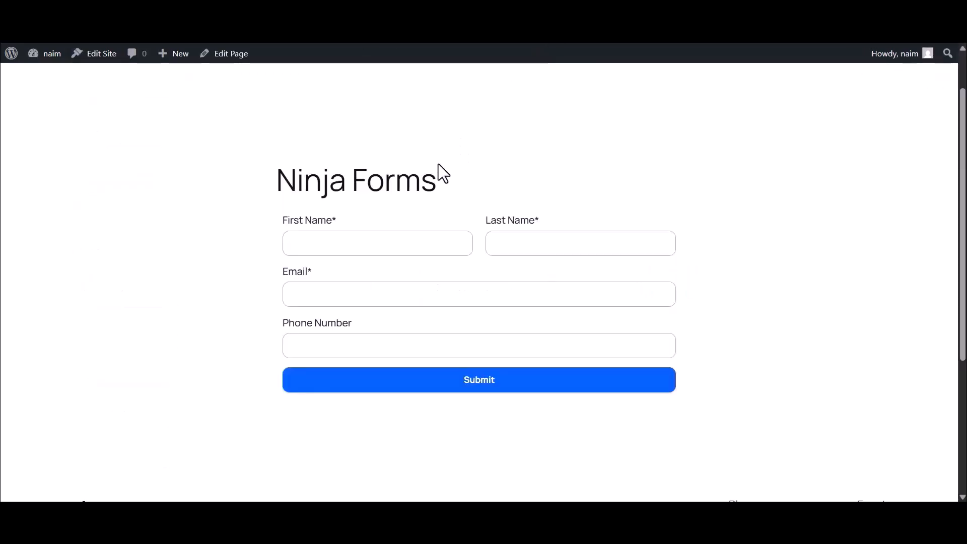
{"action": "left_click", "coordinate": [364, 245]}
{"action": "type", "text": "Bit"}
{"action": "left_click", "coordinate": [504, 243]}
{"action": "type", "text": "Apps"}
{"action": "left_click", "coordinate": [377, 294]}
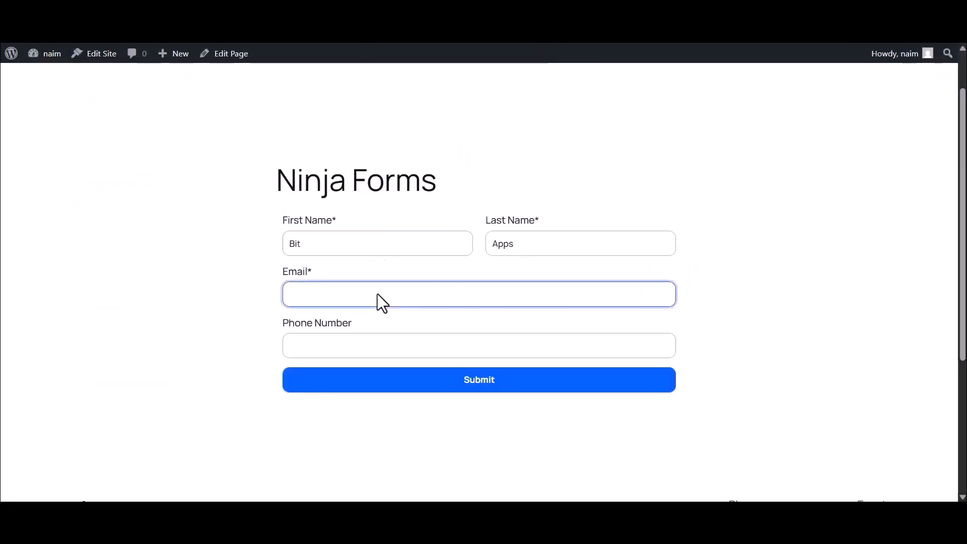
{"action": "left_click", "coordinate": [338, 347]}
{"action": "type", "text": "333444555"}
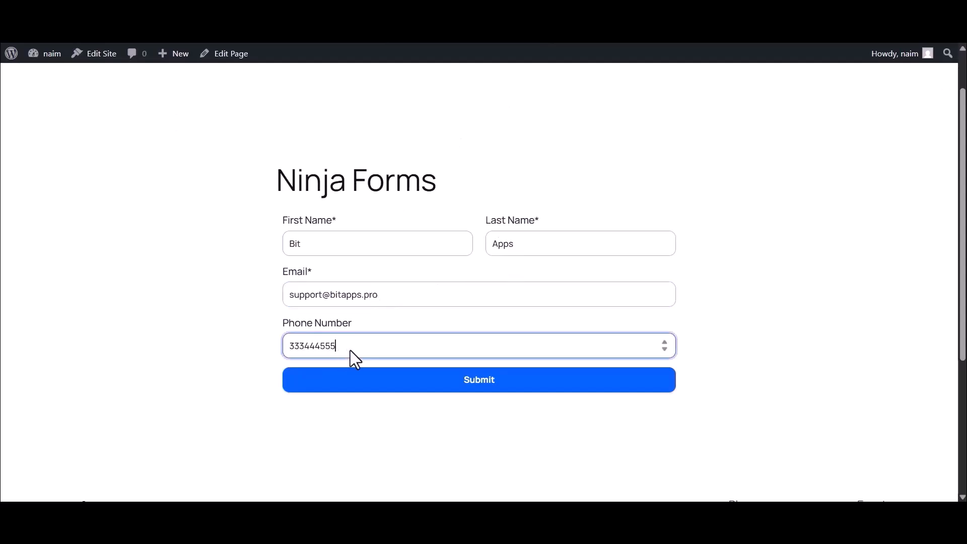
{"action": "left_click", "coordinate": [478, 381]}
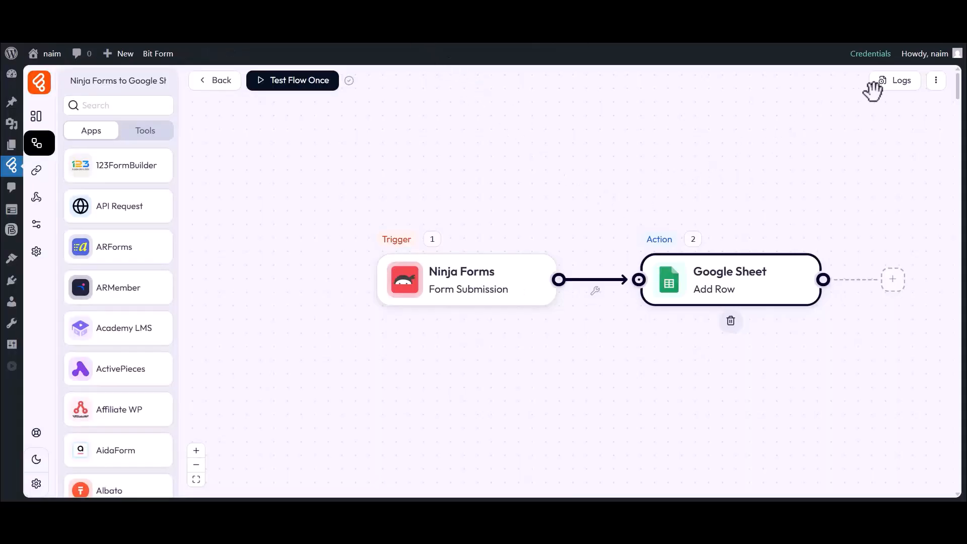
{"action": "left_click", "coordinate": [896, 84]}
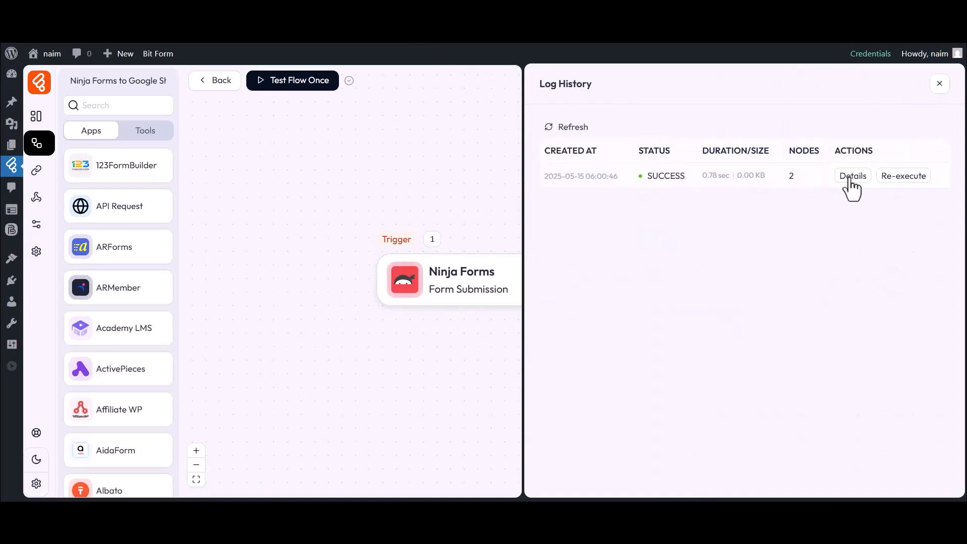
{"action": "left_click", "coordinate": [852, 175]}
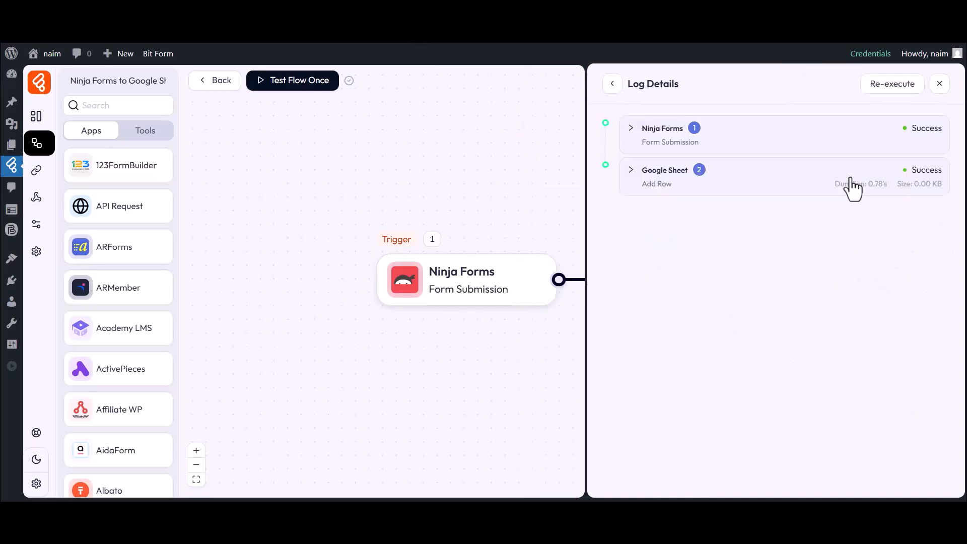
{"action": "left_click", "coordinate": [653, 179]}
{"action": "left_click", "coordinate": [652, 264]}
{"action": "left_click", "coordinate": [670, 279]}
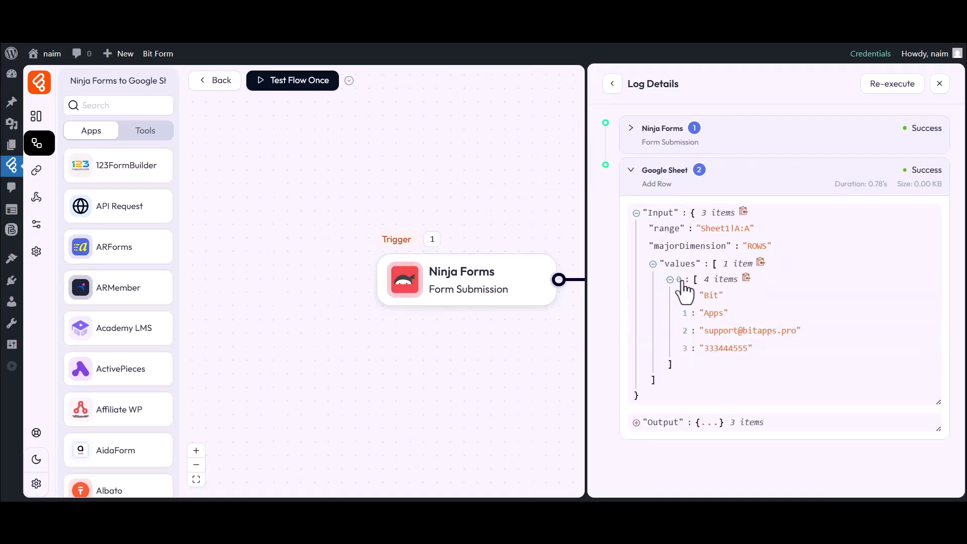
{"action": "left_click", "coordinate": [939, 83]}
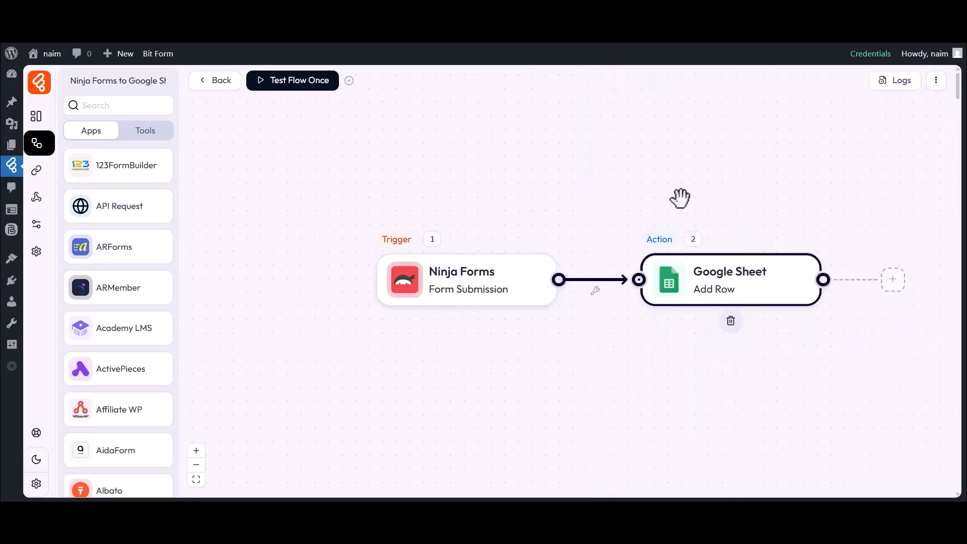